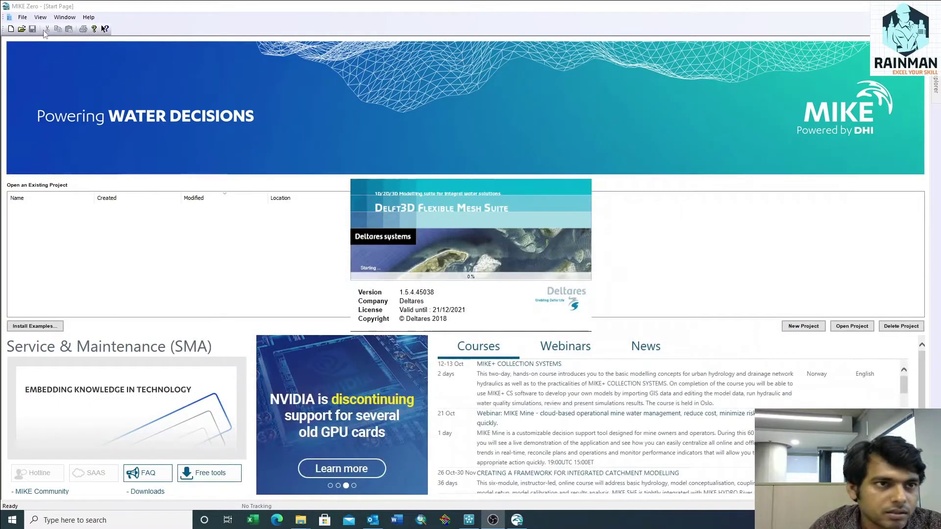
Step: Create a new blank Time Series (.dfs0) file, bringing up its File Properties dialog
click(11, 30)
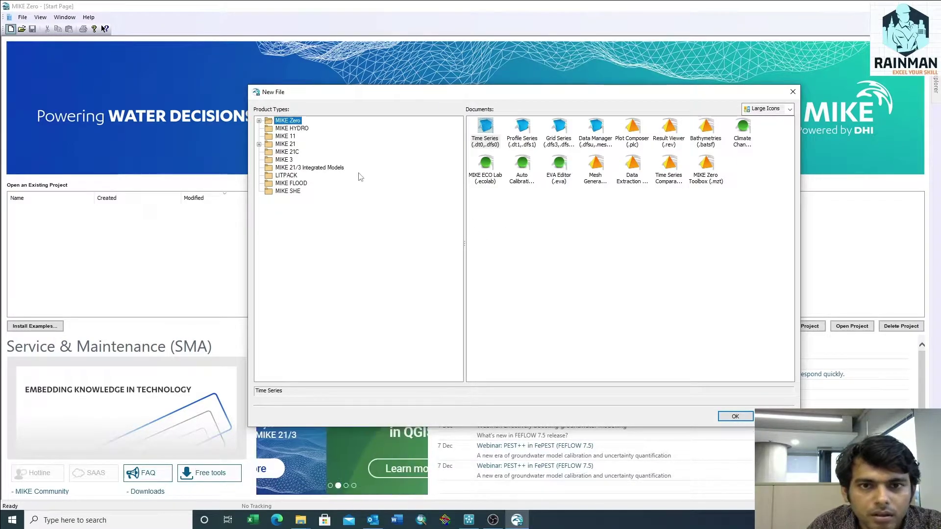
click(485, 137)
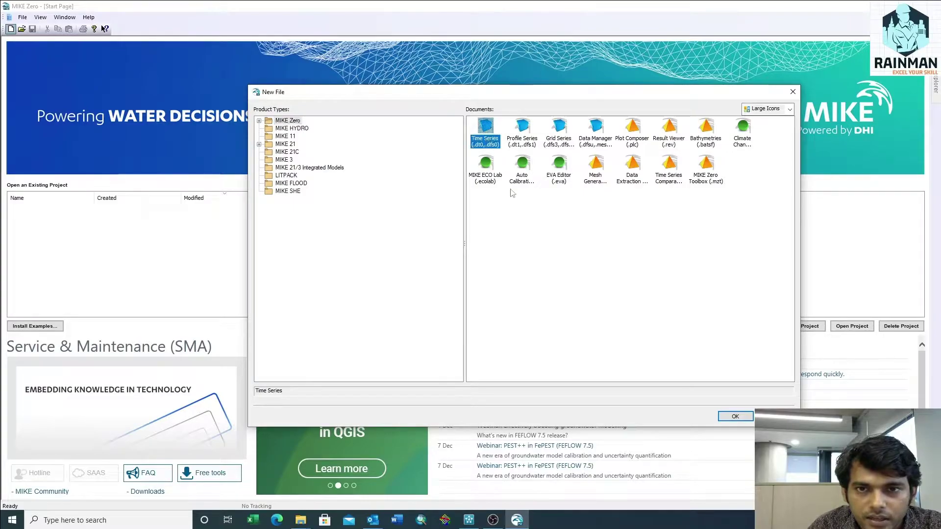
click(735, 417)
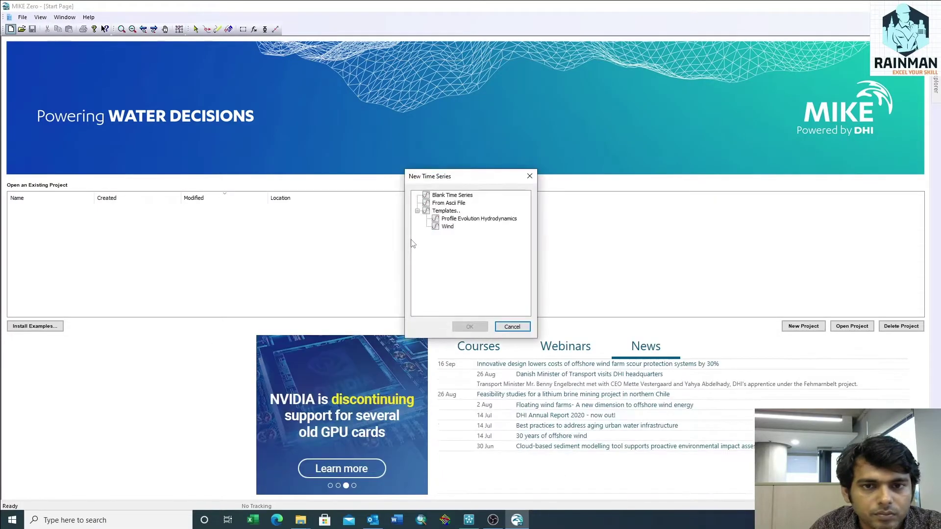
click(451, 195)
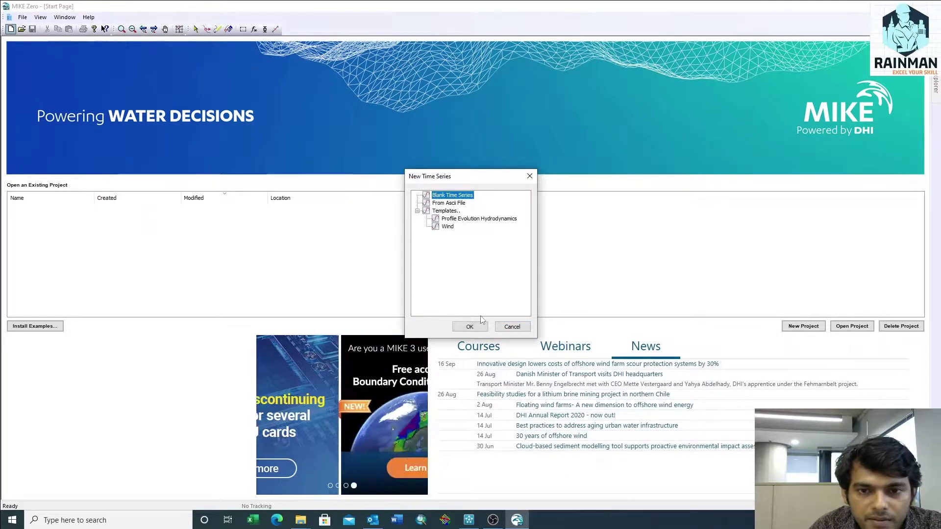
click(475, 326)
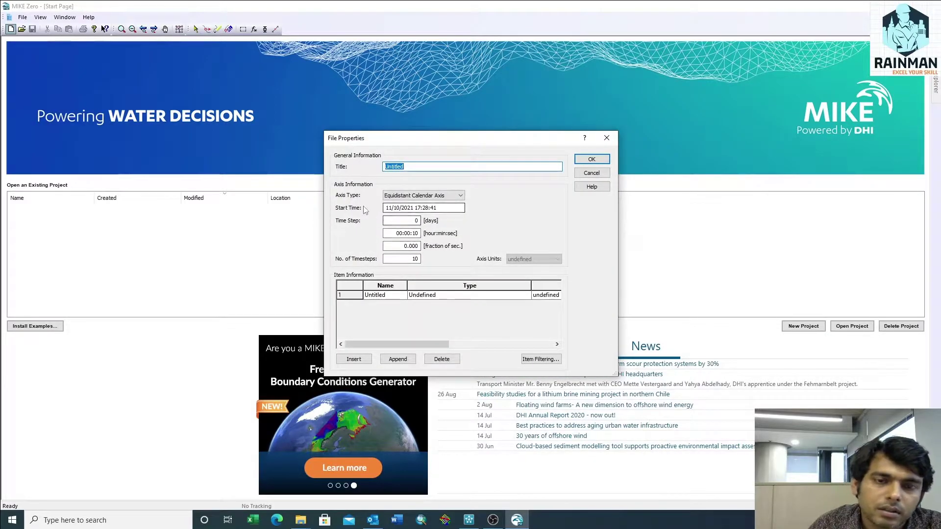
Step: Set the axis type to Non-Equidistant Calendar Axis and title the file 'WL of Bishkhali'
click(418, 196)
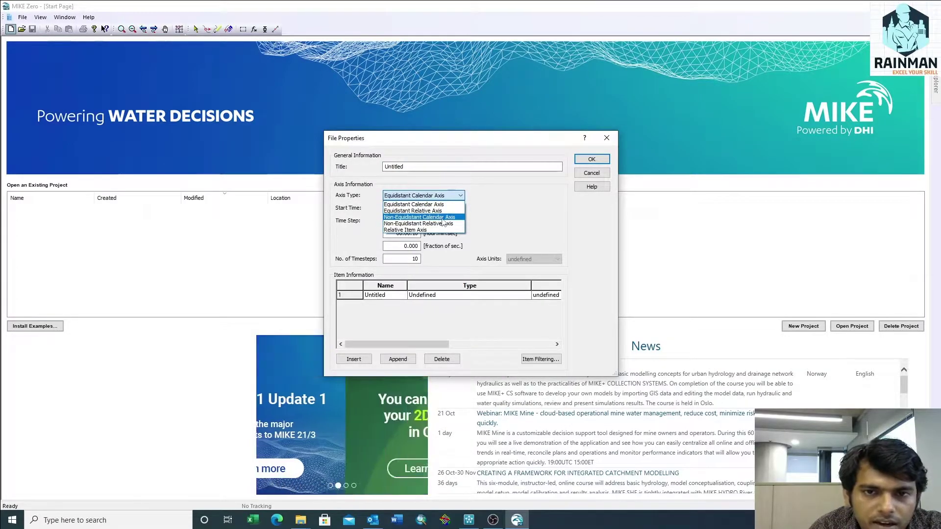
click(441, 217)
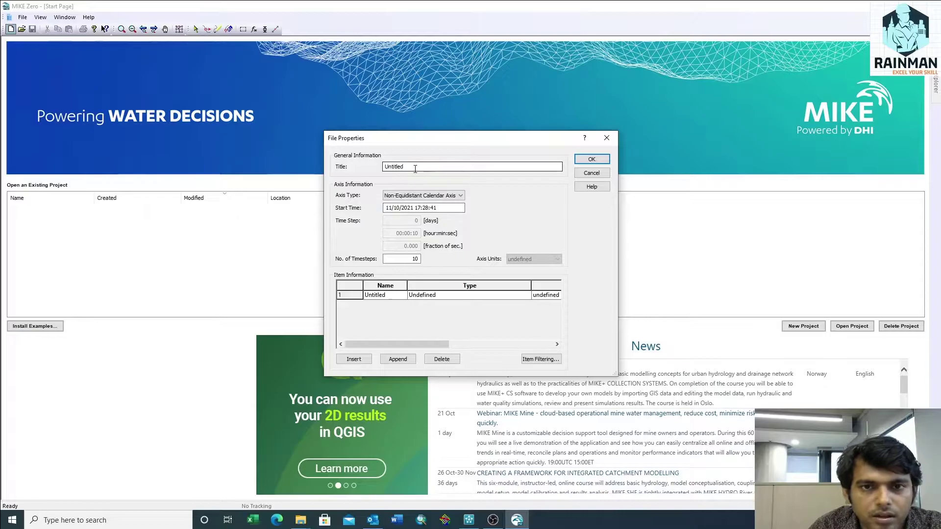
double_click(414, 167)
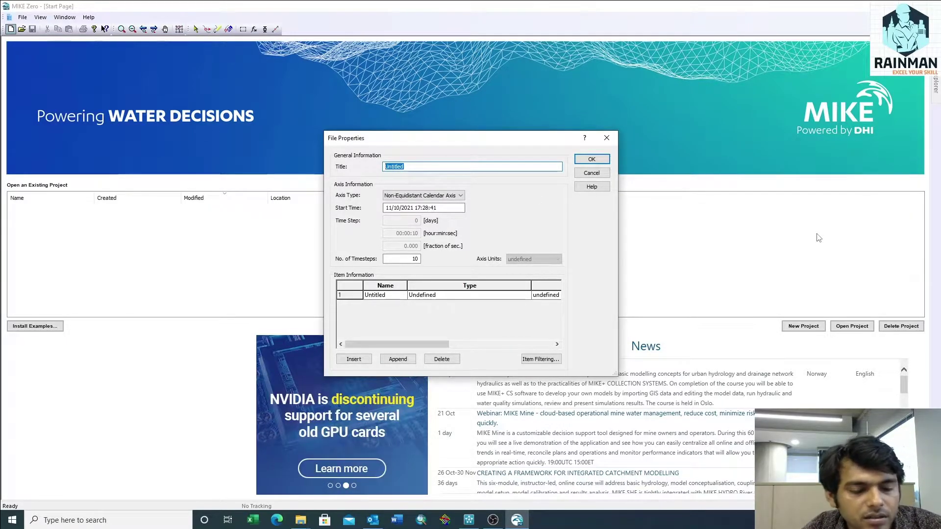
text(WL of )
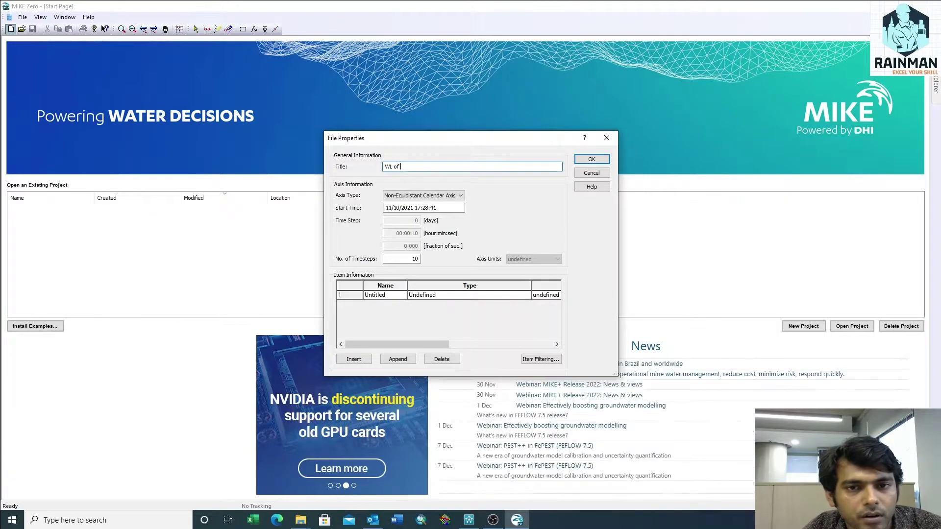
text(Bishkhali)
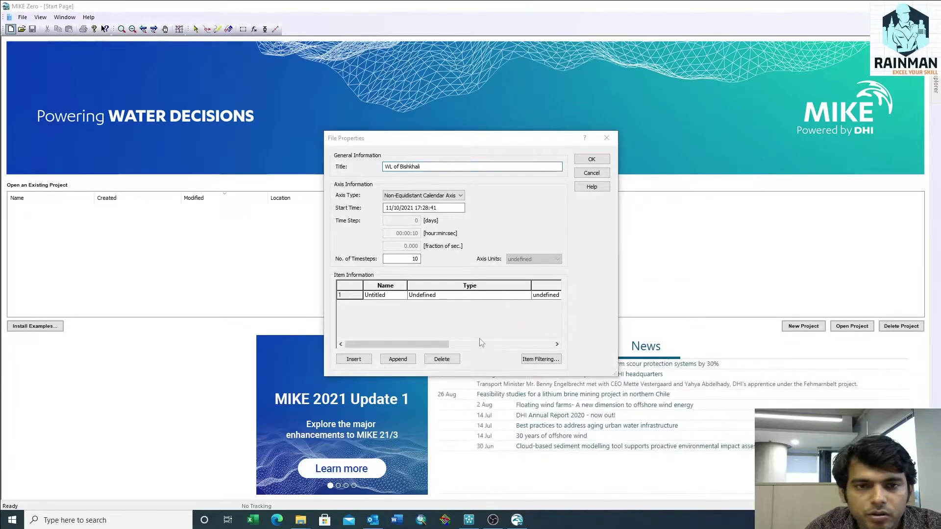
Step: Open 'Timeseries fo Haringhata and Bishkhali.xlsx' from File Explorer
key(super+d)
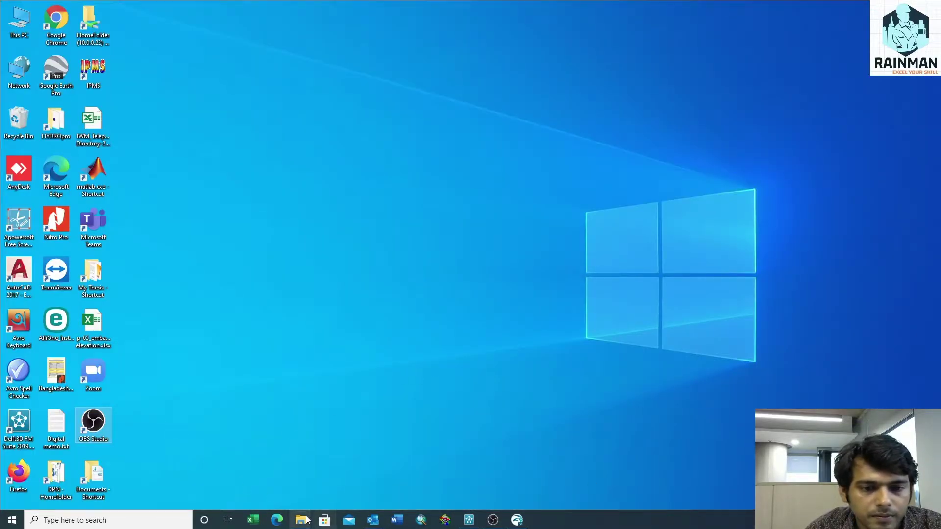
mouse_move(300, 519)
click(338, 476)
key(alt+Tab)
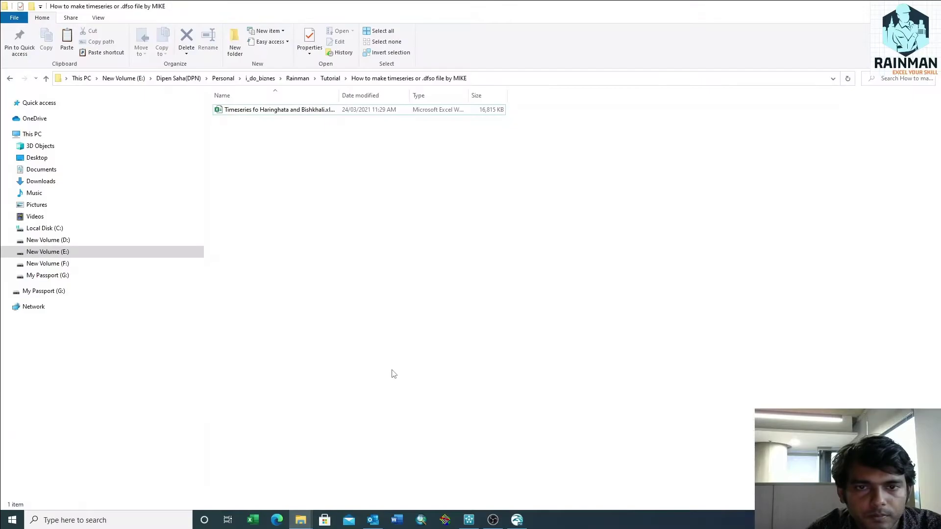
double_click(267, 109)
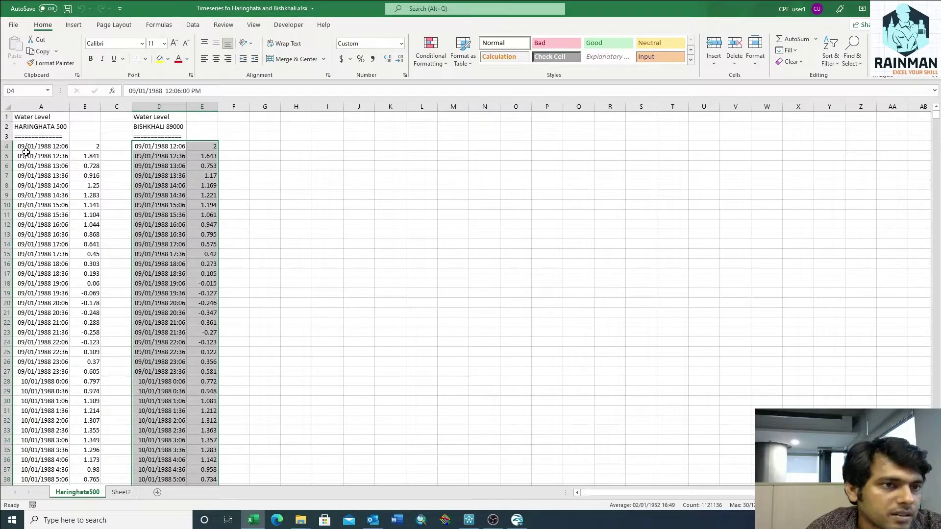
Step: Copy the Haringhata dates and water levels from A4:B4 down to the last data row
click(26, 149)
click(47, 157)
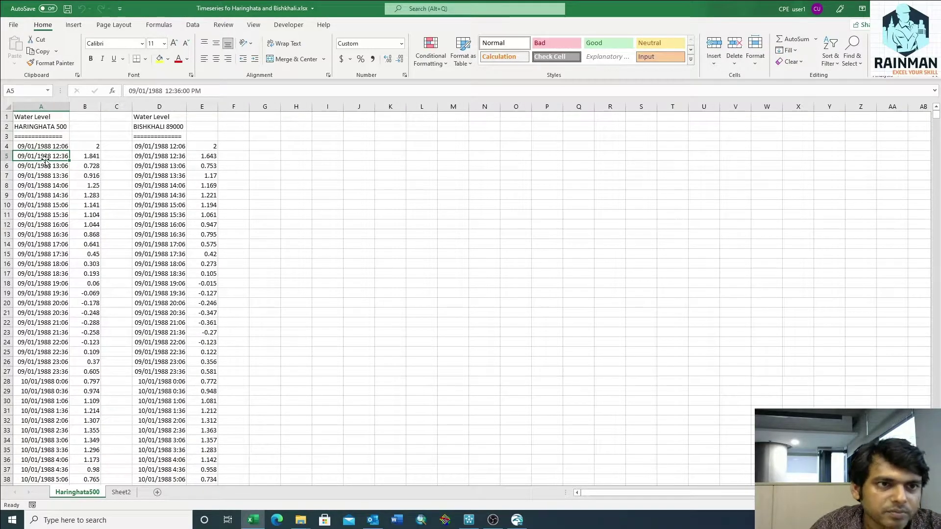
drag(49, 147, 91, 147)
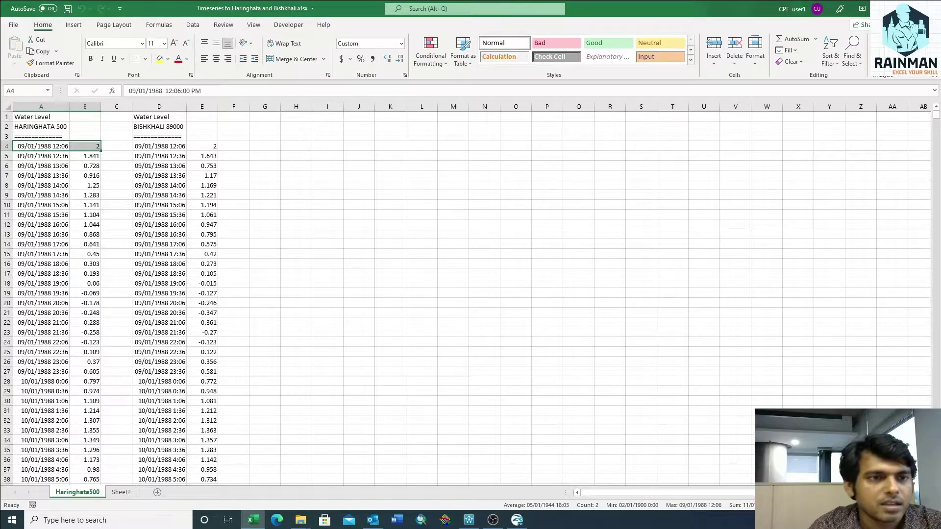
key(ctrl+shift+Down)
key(ctrl+c)
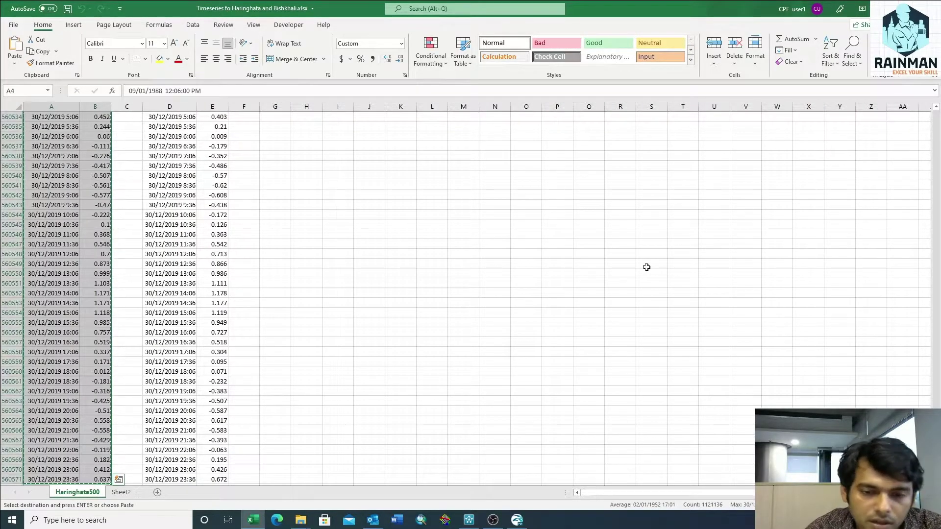
key(ctrl+q)
Step: Accept File Properties and dismiss the 'Unable to add this new file' message
key(alt+Tab)
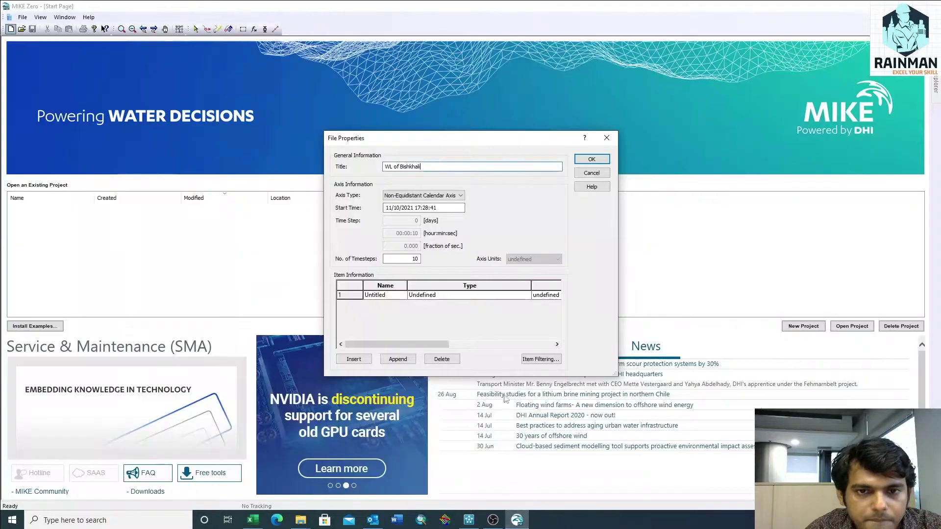
key(Return)
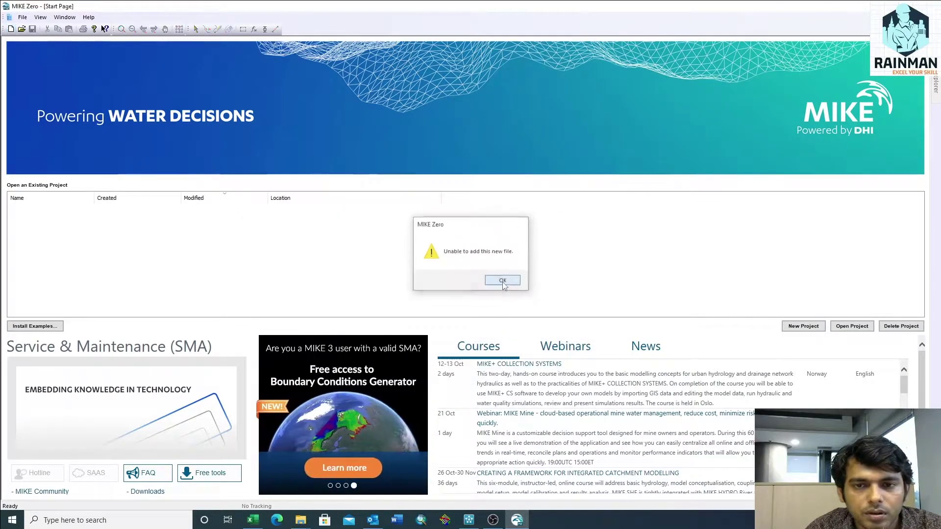
click(503, 282)
Step: Clear the Excel column selection back to cell A4, then return to the MIKE Zero Start Page
click(517, 520)
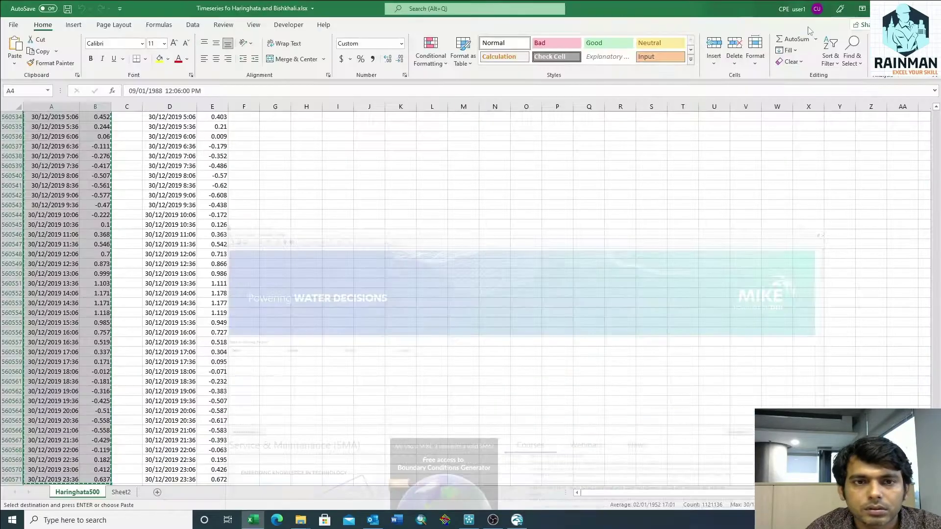
click(290, 210)
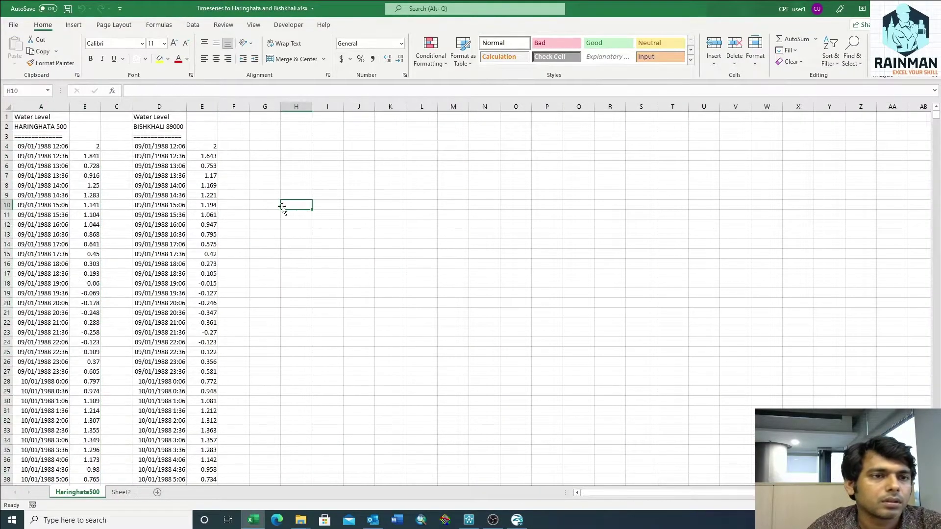
click(31, 147)
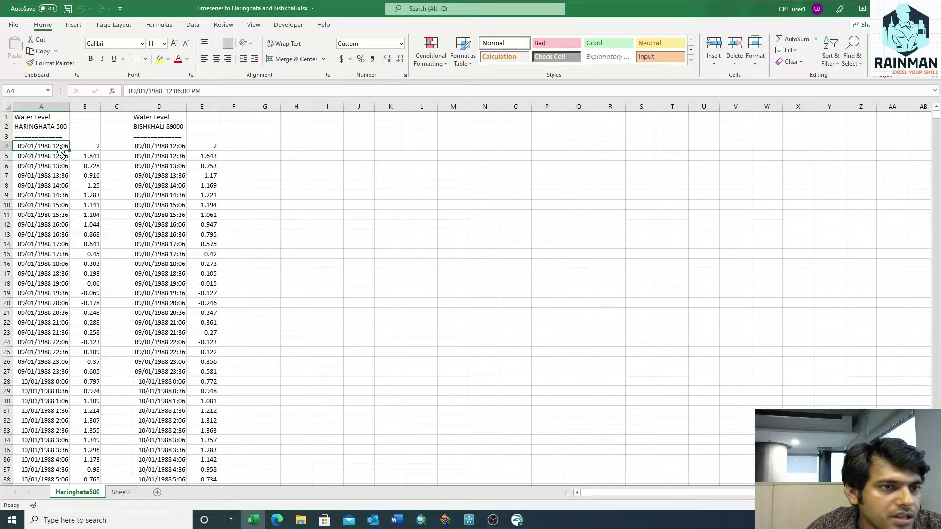
click(516, 520)
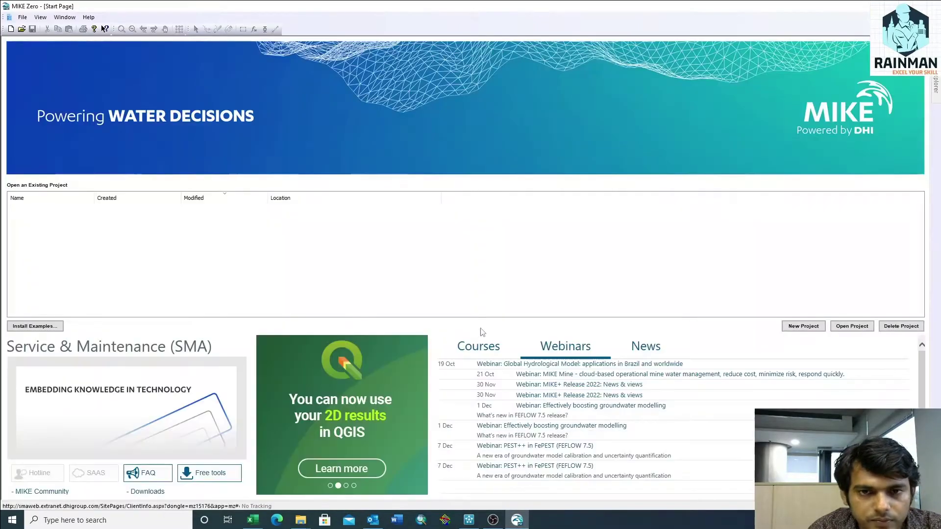
Step: Start another blank time series using a Non-Equidistant Calendar Axis
click(11, 29)
double_click(485, 128)
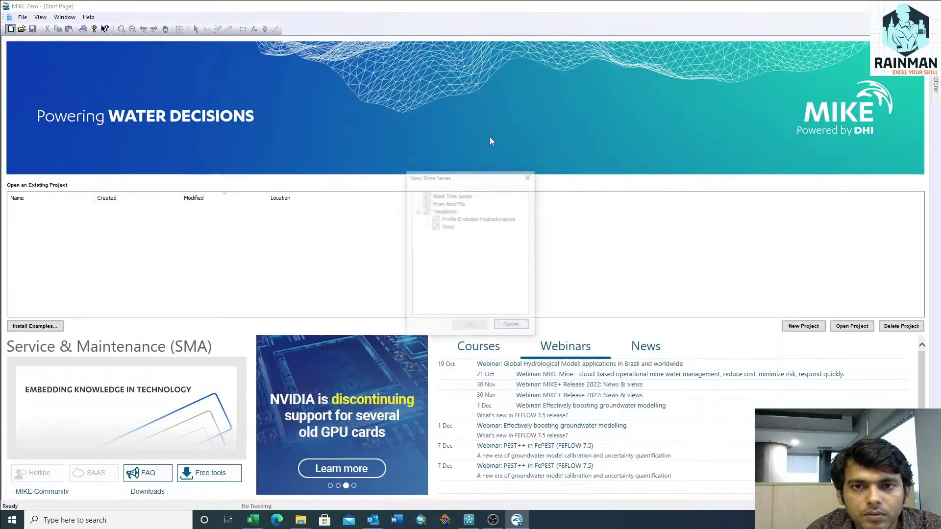
click(443, 195)
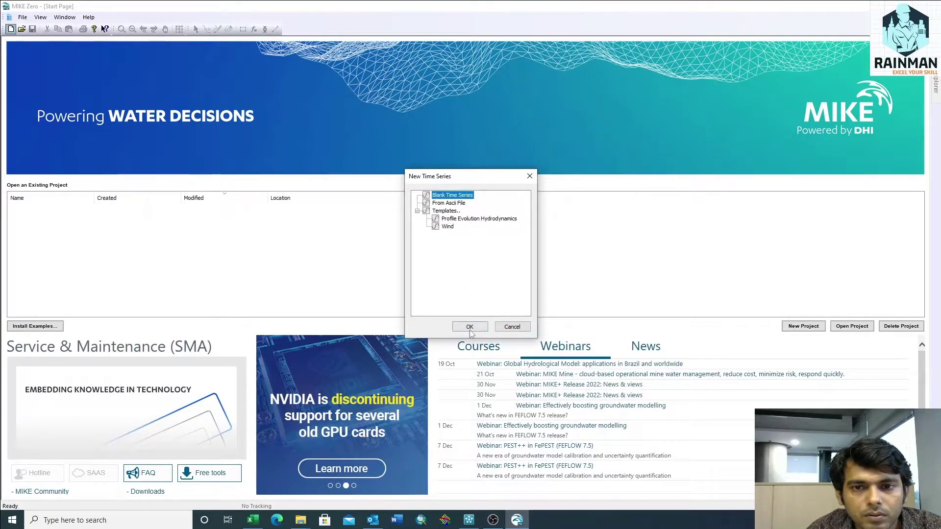
click(469, 327)
click(431, 195)
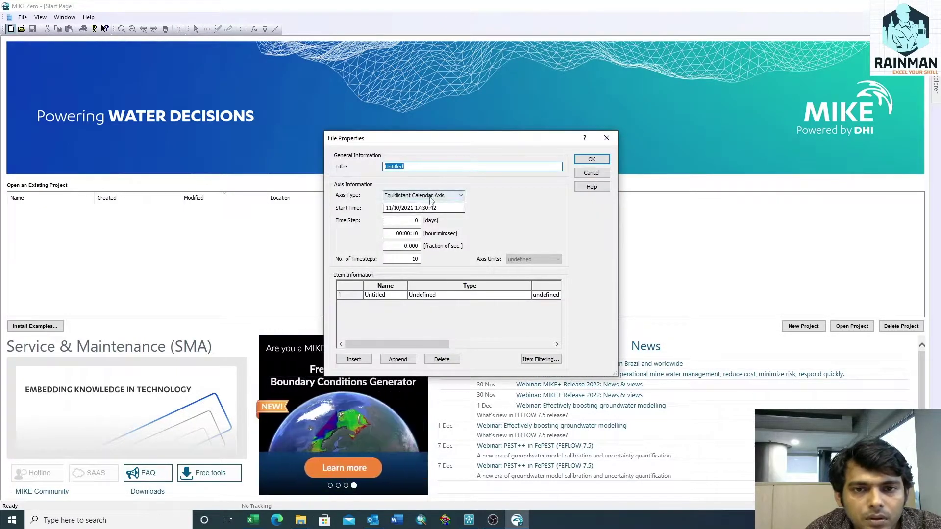
click(391, 209)
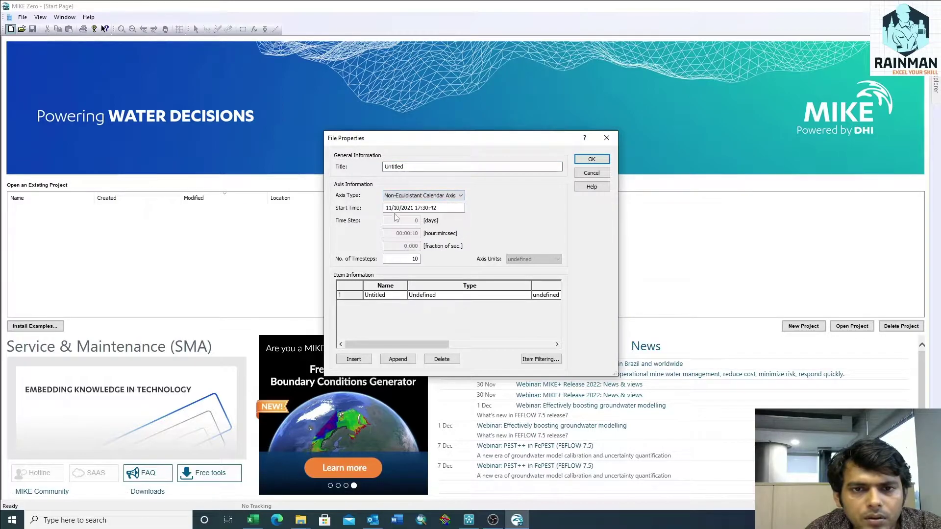
Step: Set the start time to 09/01/1988 12:06
click(391, 209)
text(09/)
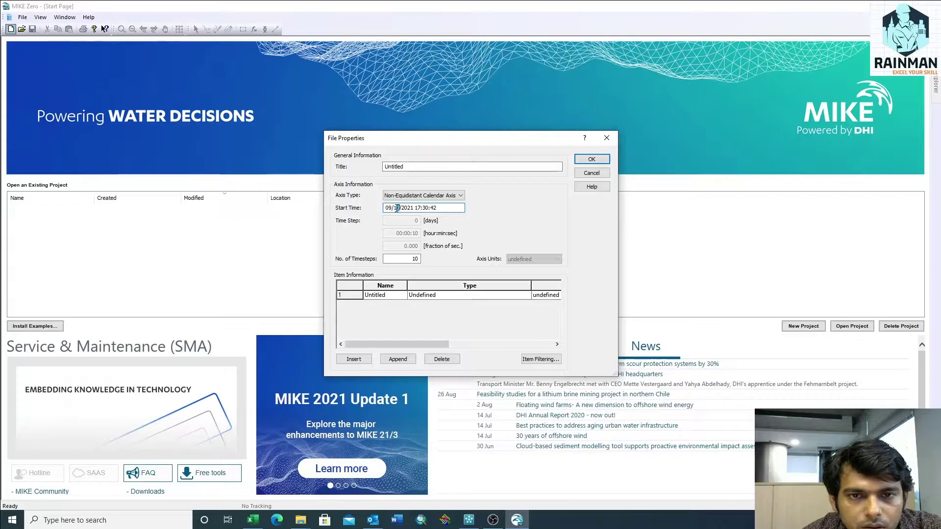
text(01)
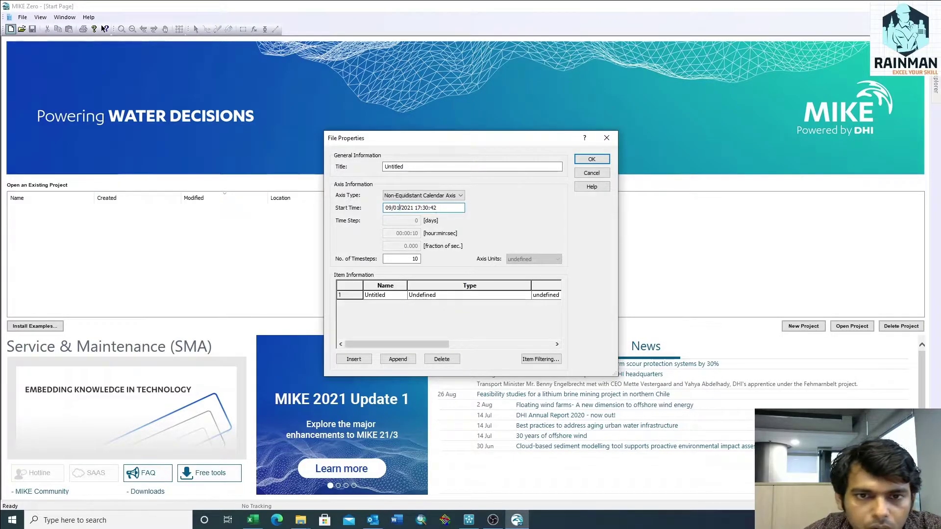
click(405, 209)
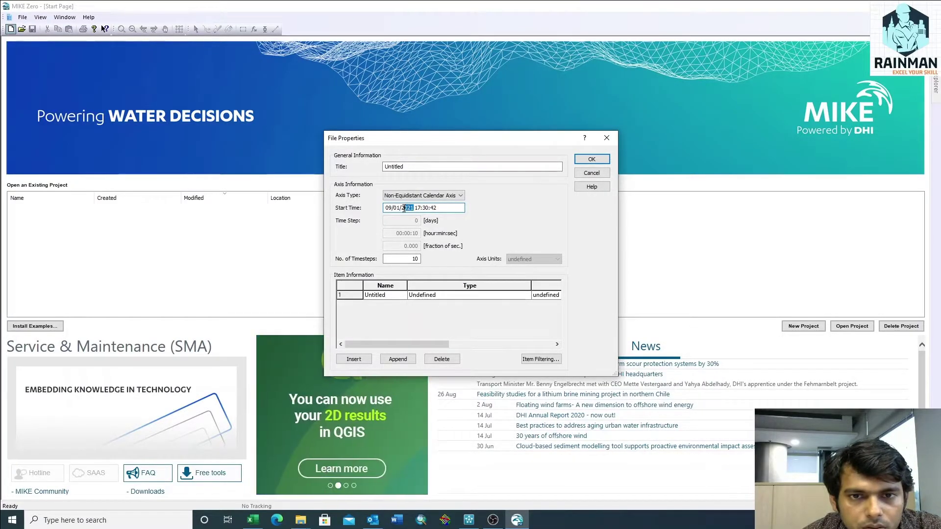
text(19)
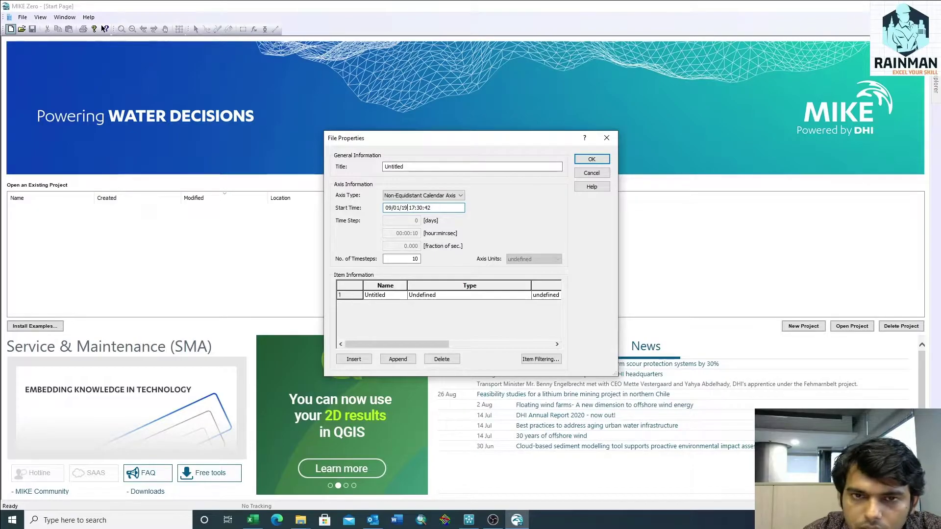
text(88)
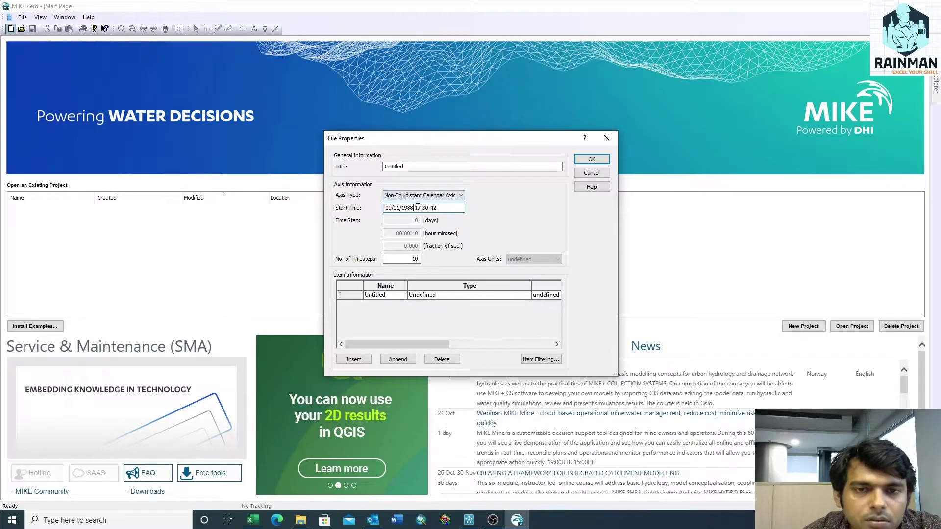
click(419, 208)
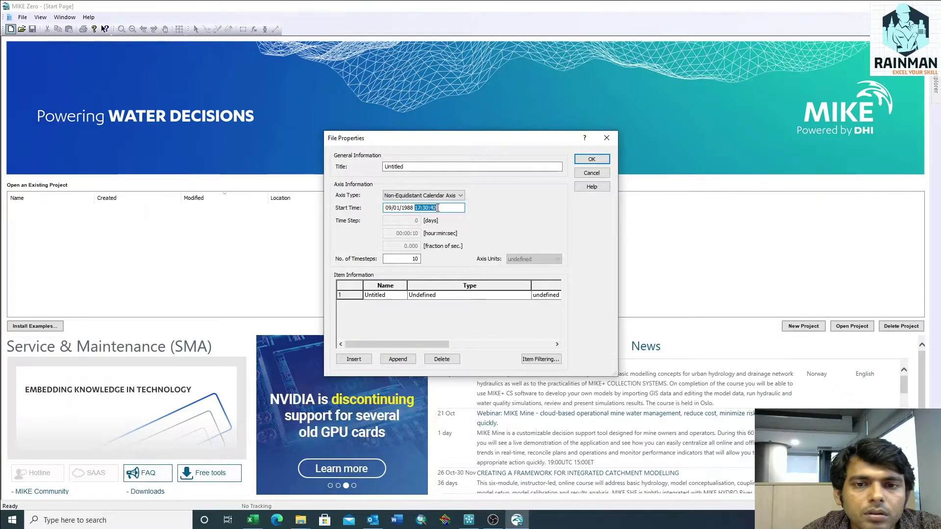
text(1)
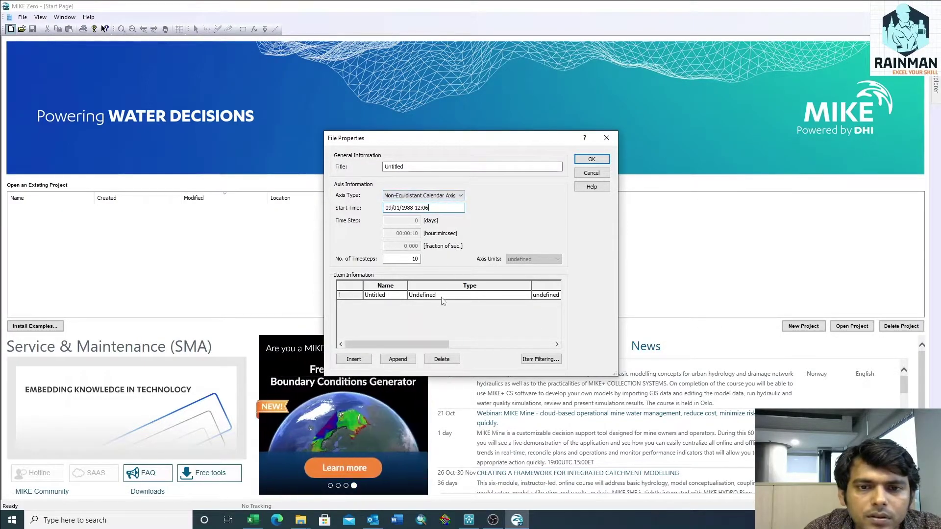
Step: Name the item Haringhata and set its type to Water Level in meters
click(397, 296)
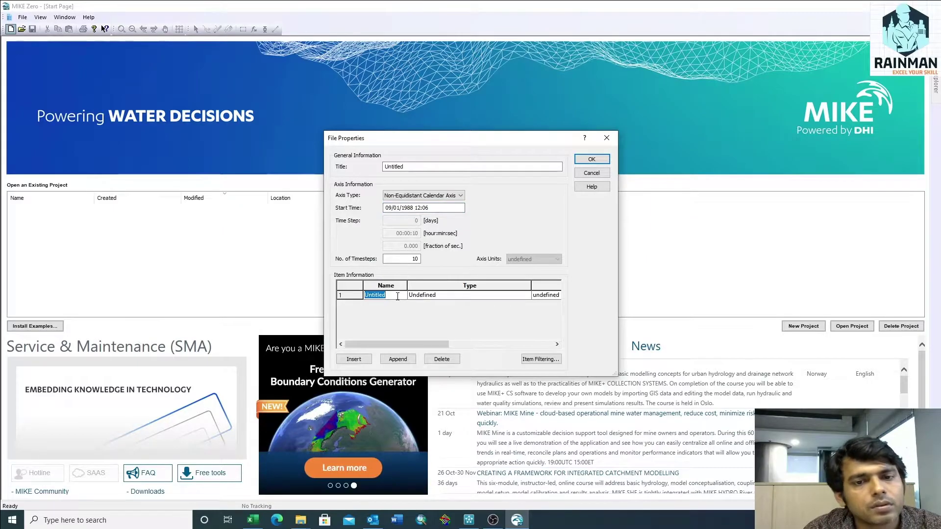
text(Ha)
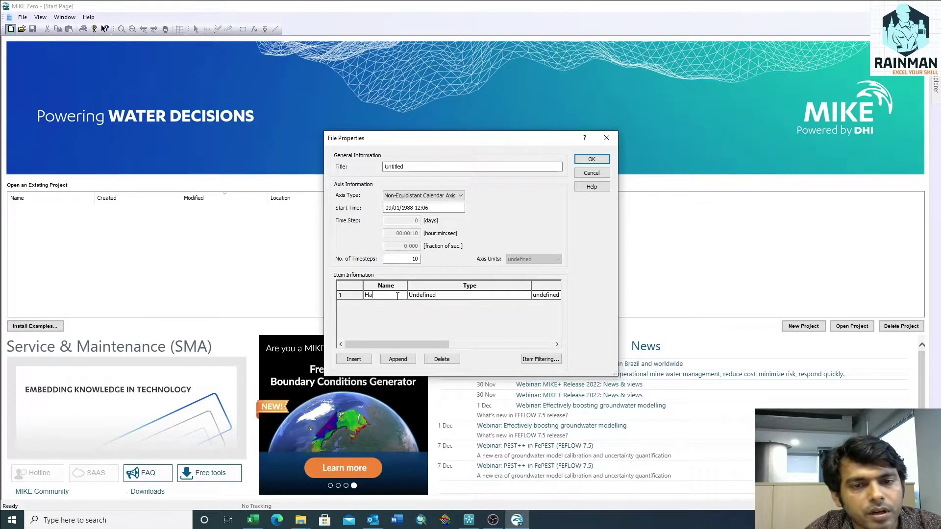
text(ringhata)
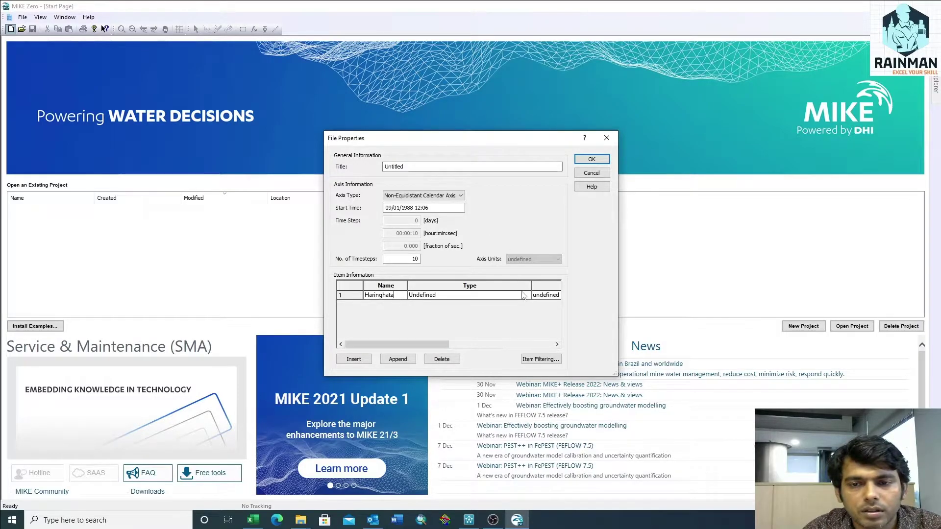
click(525, 296)
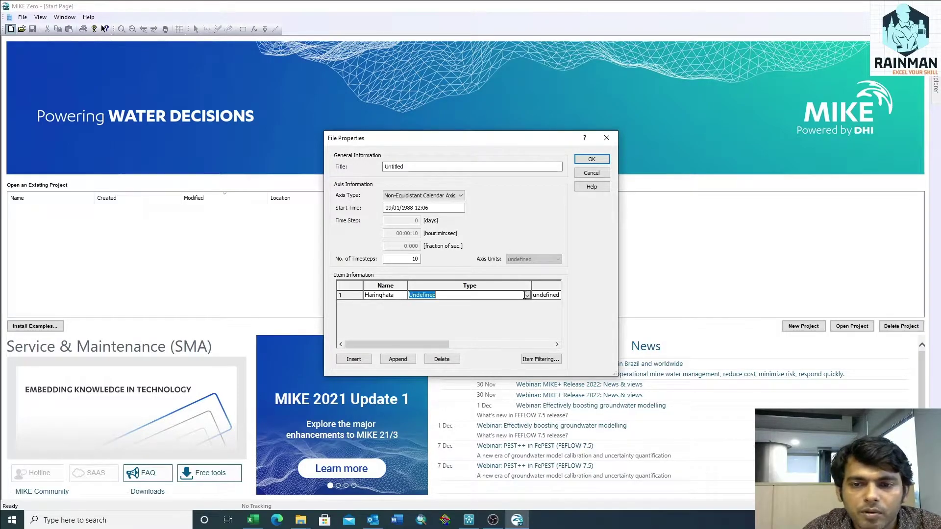
click(527, 295)
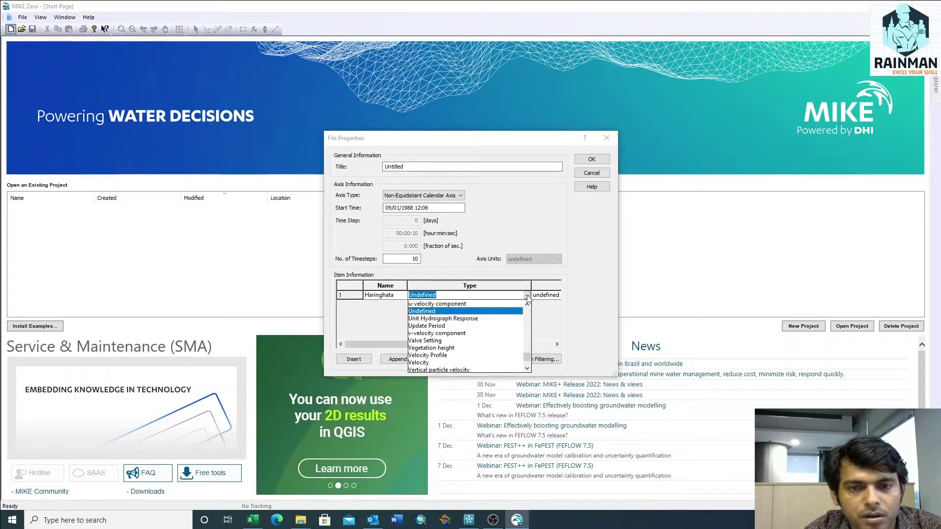
key(r)
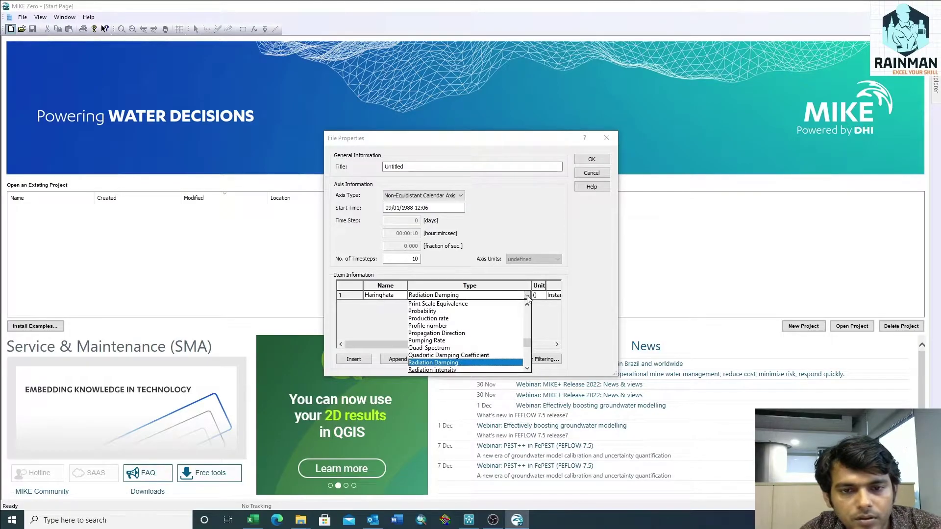
key(w)
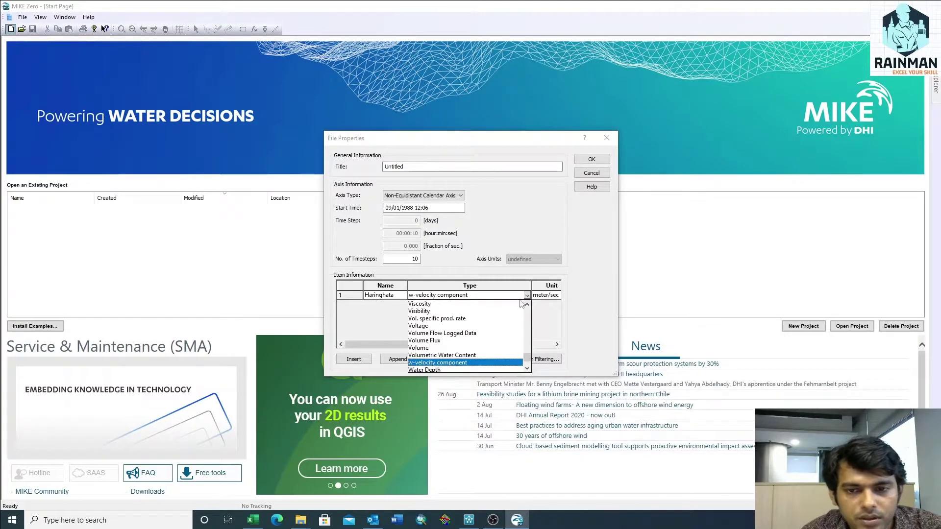
click(527, 369)
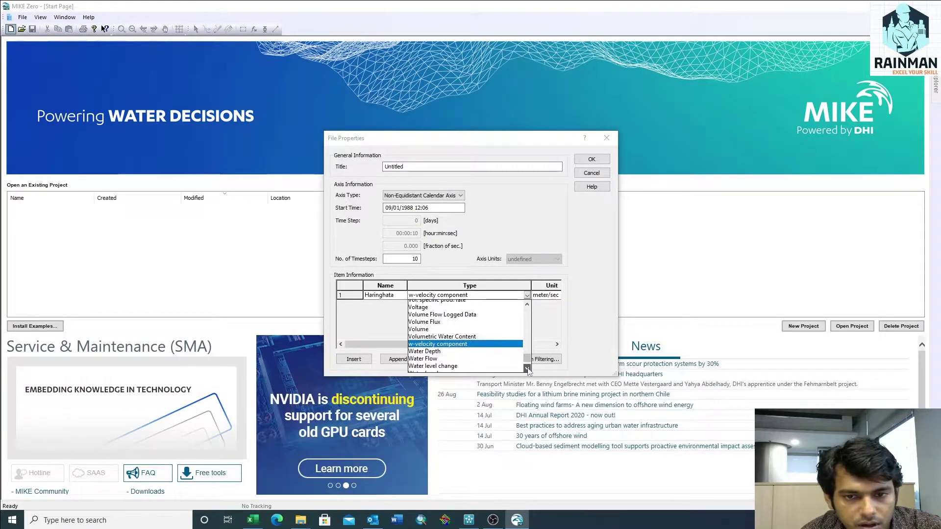
scroll(440, 336, down, 2)
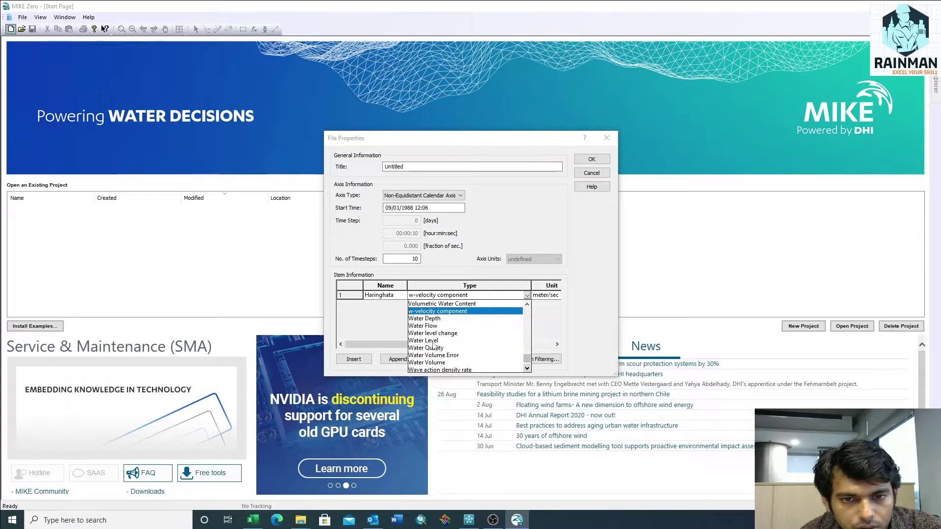
click(433, 342)
drag(423, 344, 450, 346)
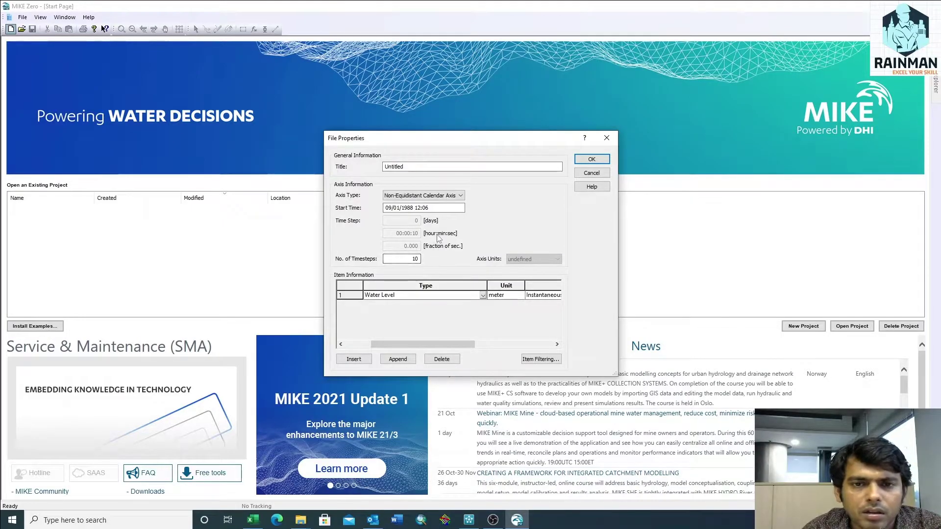
Step: Title the file 'WL at Haringhata' and create the empty ten-step time series
key(Tab)
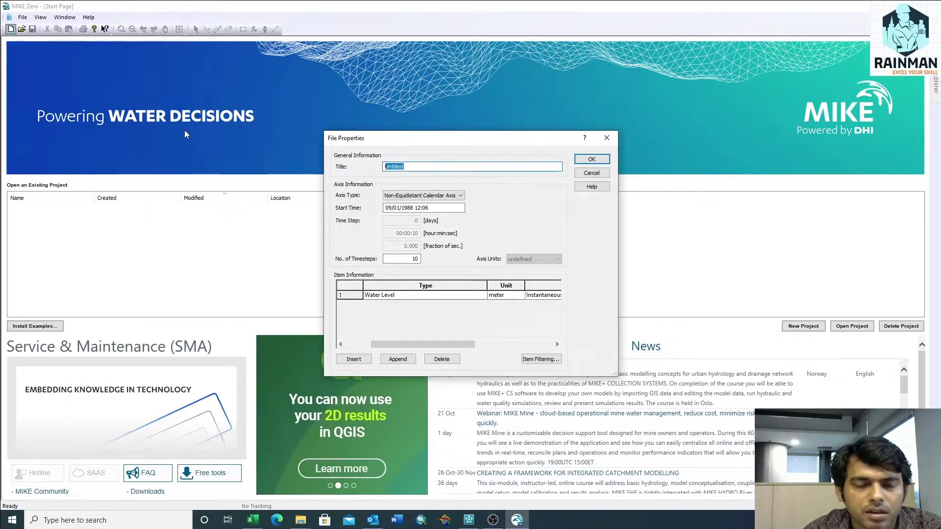
text(WL at)
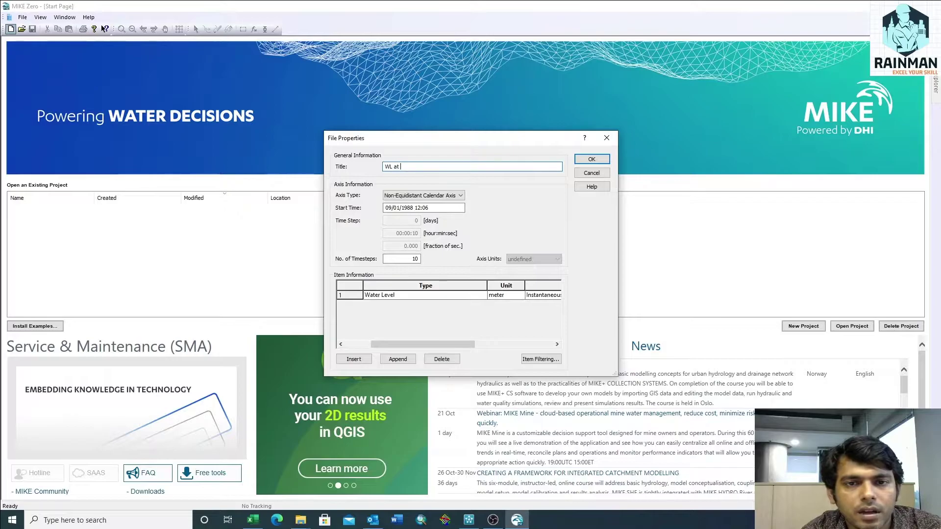
text( Harinha)
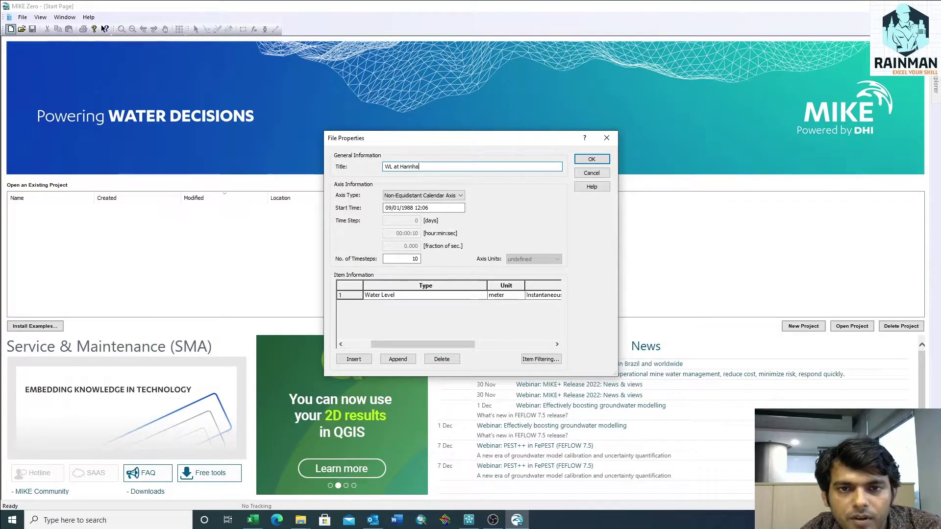
key(BackSpace)
key(BackSpace)
text(ghat)
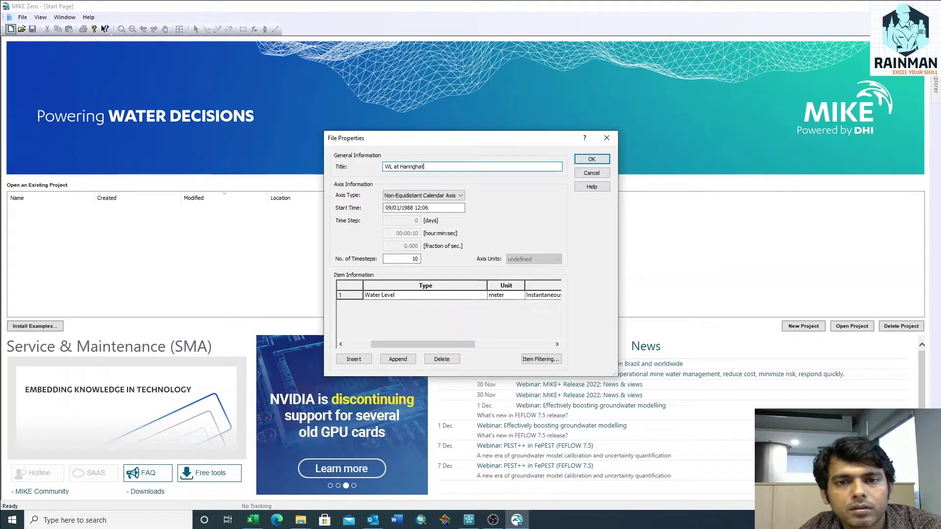
text(a)
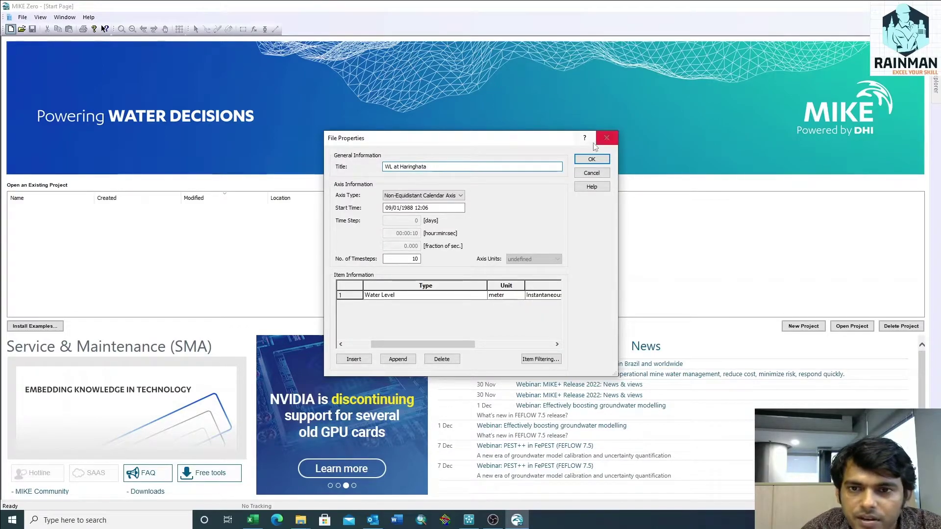
click(590, 161)
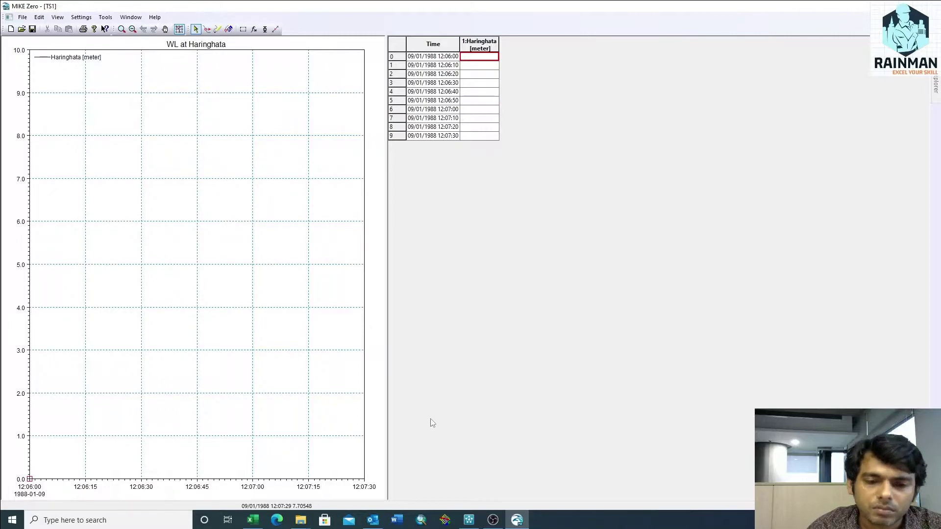
Step: In Excel, copy the Haringhata dates and water levels from A4:B4 to the last row
click(252, 520)
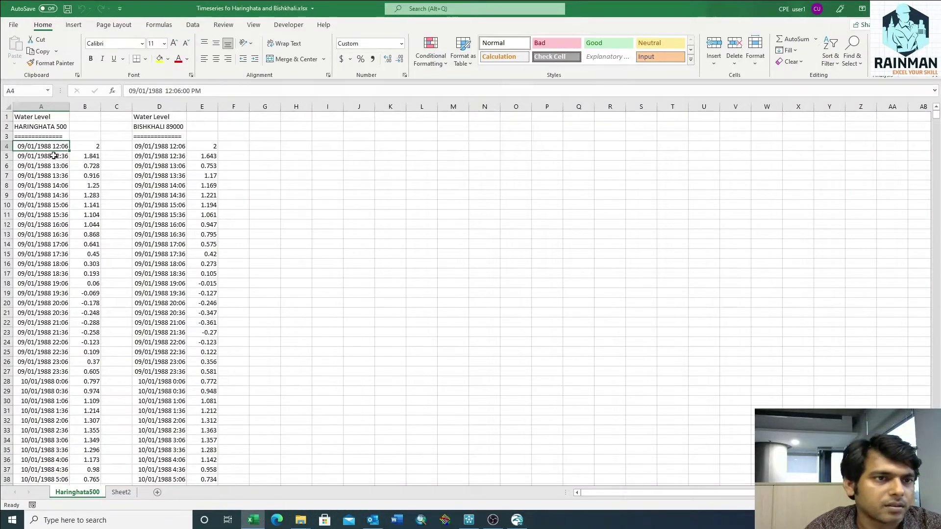
drag(41, 147, 87, 147)
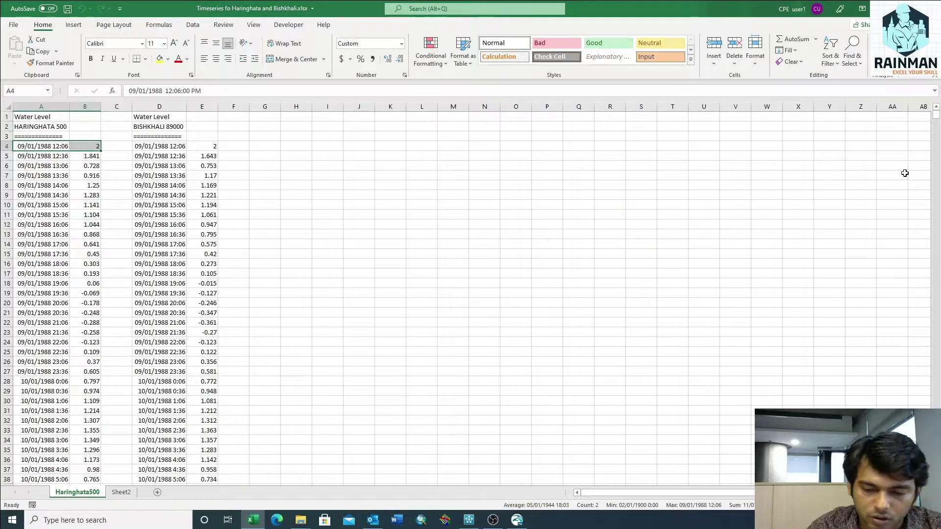
key(ctrl+shift+Down)
key(ctrl+c)
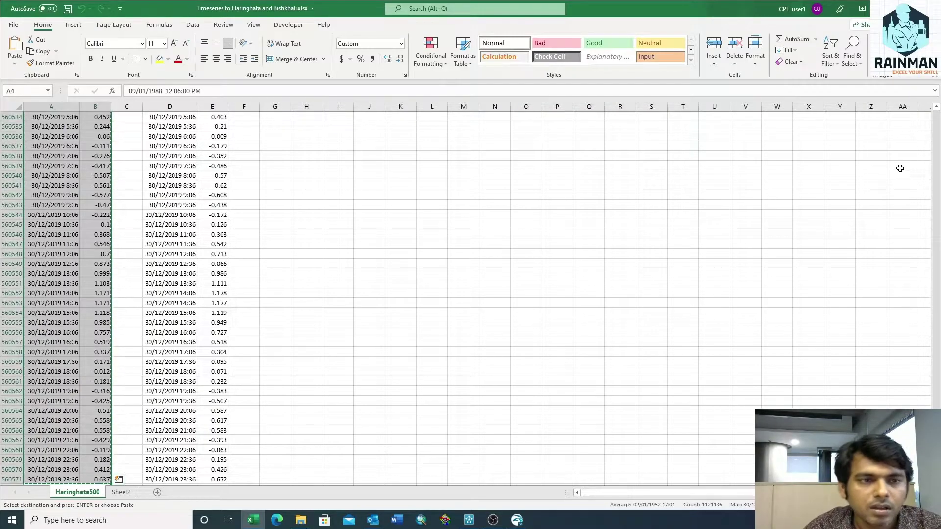
Step: Paste the copied data into the MIKE Zero time-series table, plotting 1988 through 2019
click(517, 520)
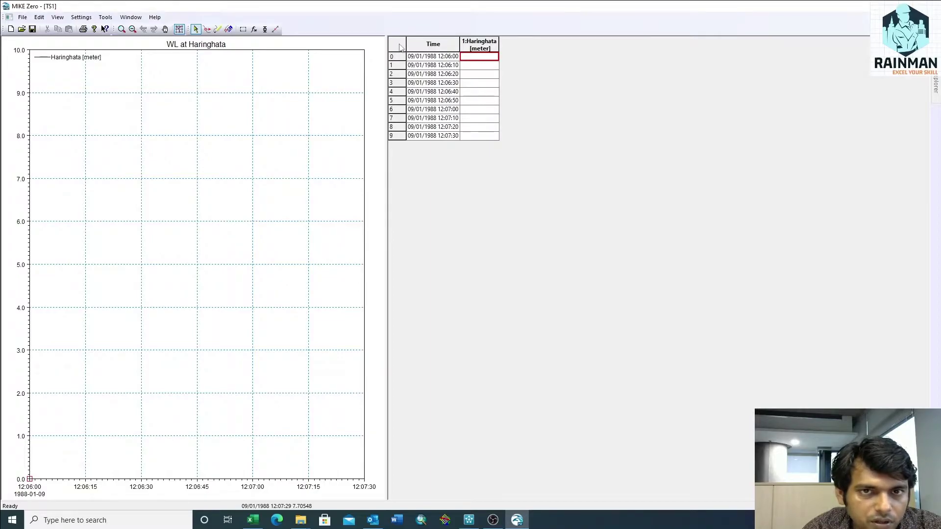
click(399, 47)
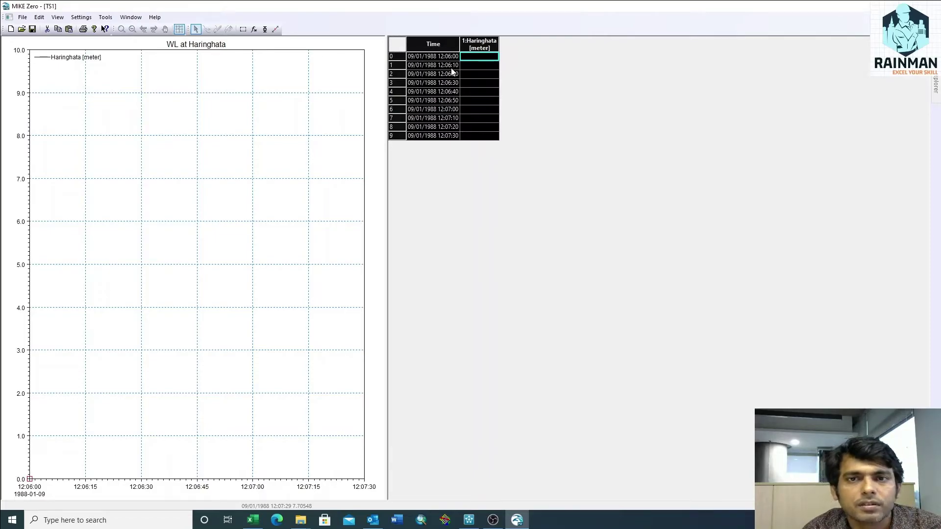
key(ctrl+v)
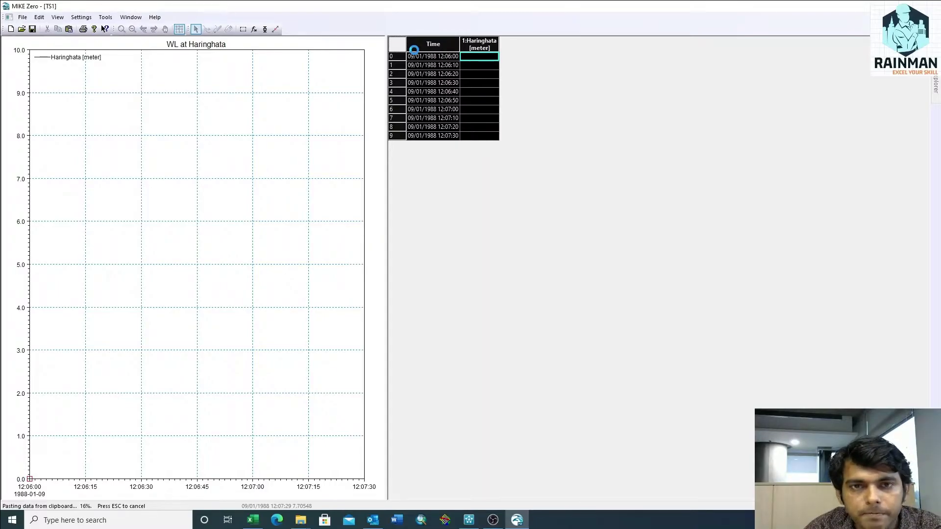
key(alt+Tab)
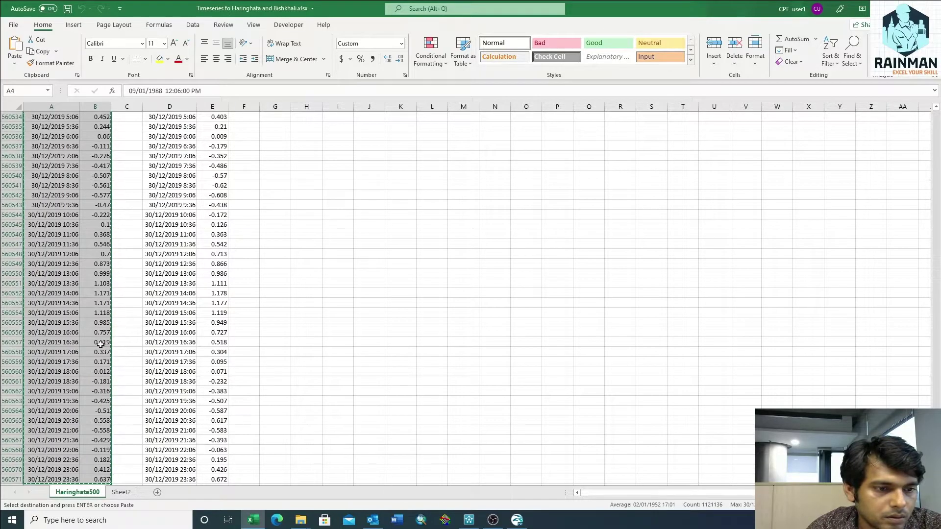
scroll(100, 345, down, 1)
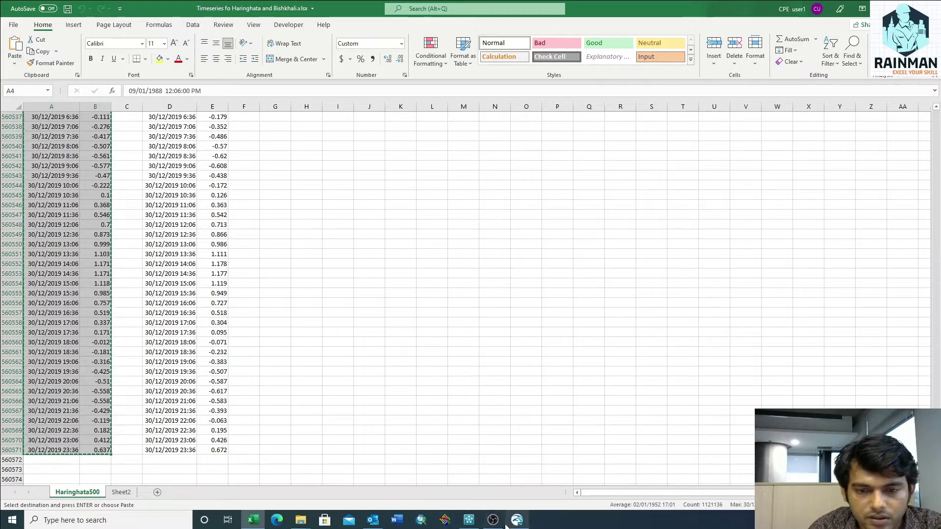
mouse_move(504, 525)
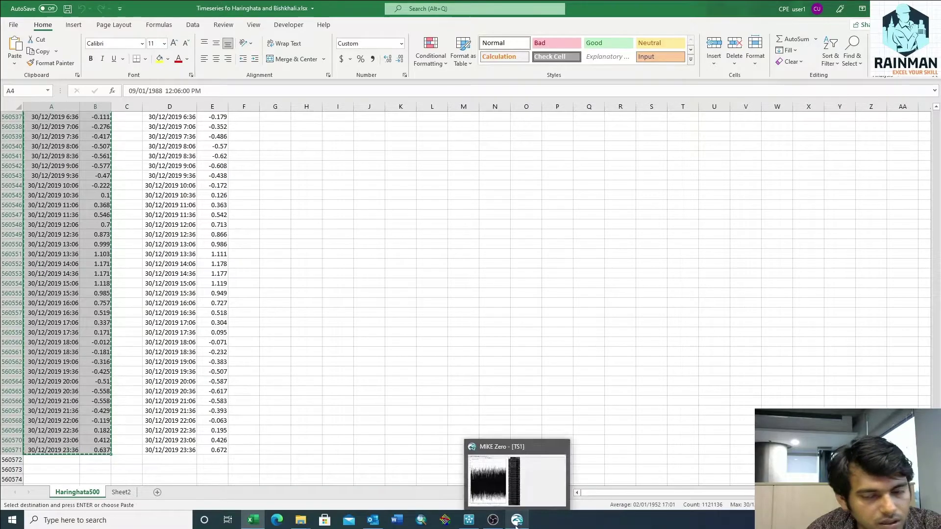
click(517, 519)
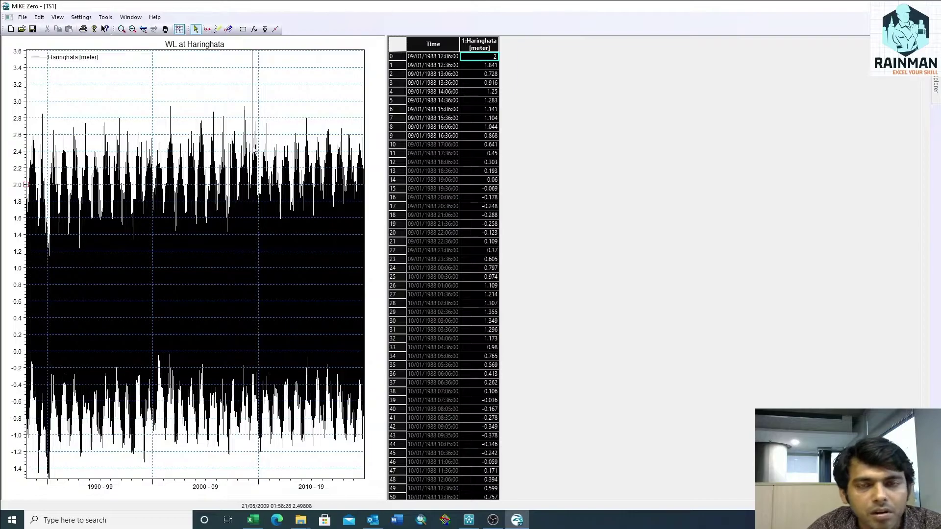
click(333, 119)
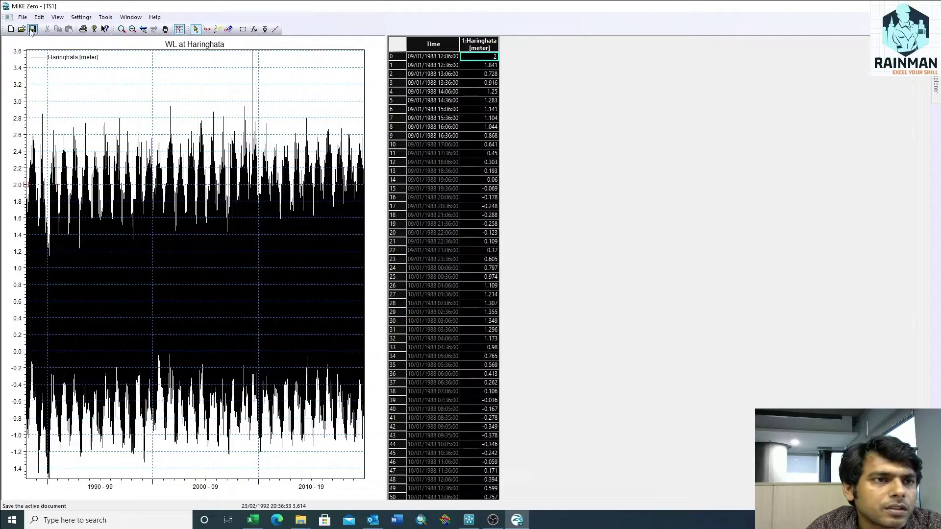
Step: Save the series as 'Haringhata WL.dfs0' in the timeseries tutorial folder
key(ctrl+s)
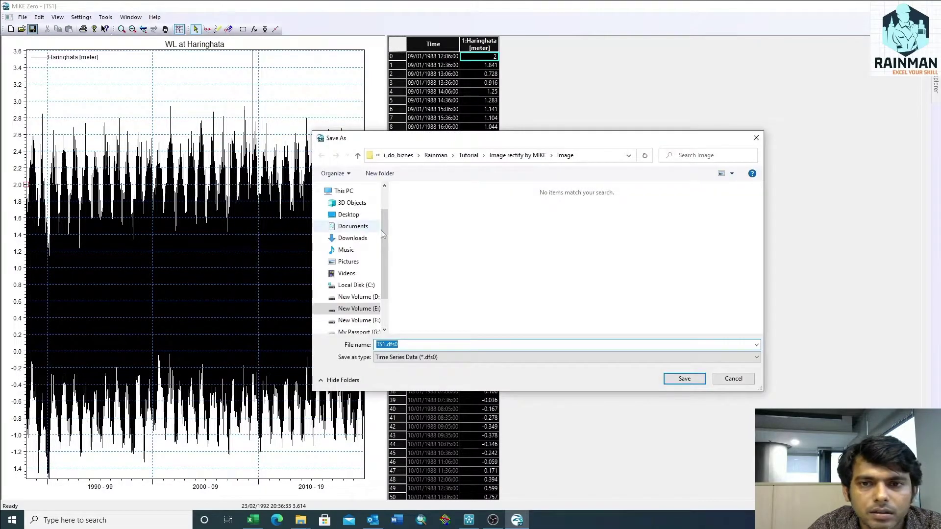
click(358, 156)
click(358, 156)
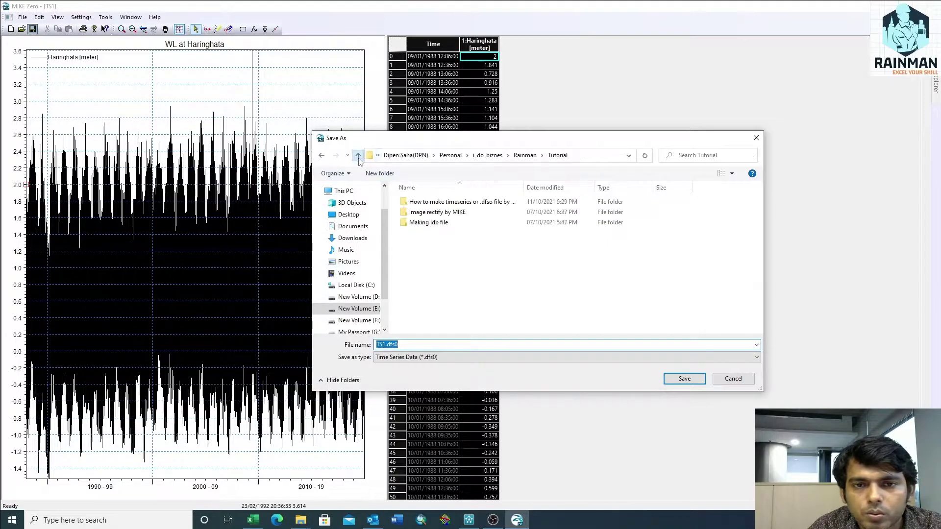
click(455, 205)
double_click(455, 204)
click(538, 347)
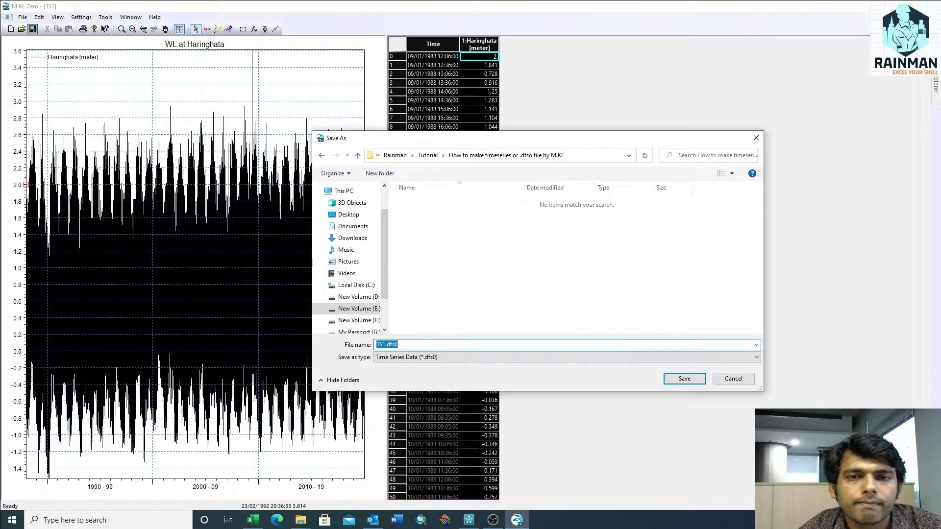
text(Haringhata)
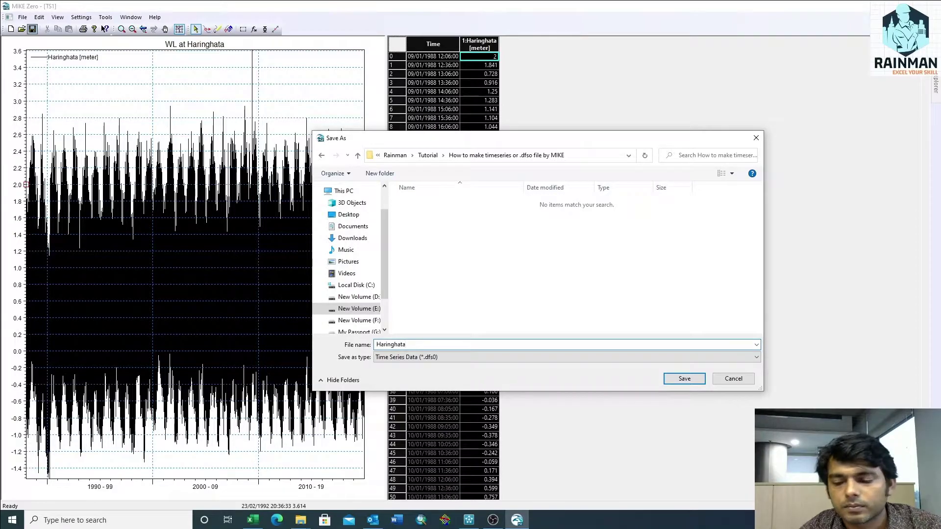
text( WL)
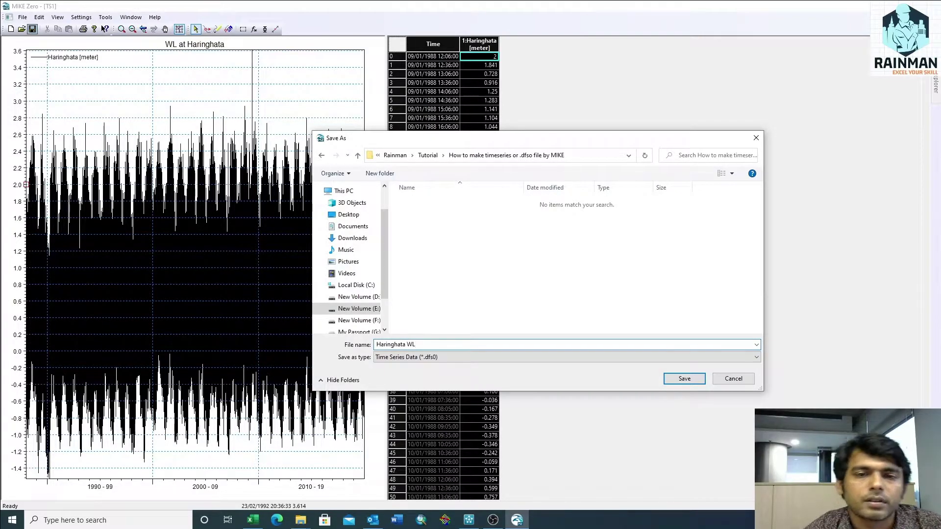
click(699, 383)
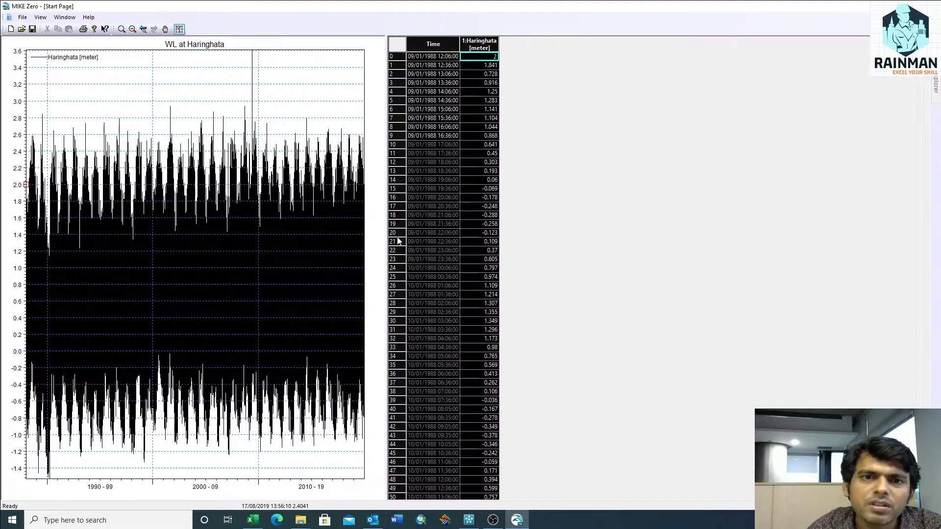
Step: Close MIKE Zero and reopen Haringhata WL.dfs0 from the tutorial folder in a maximized window
key(alt+F4)
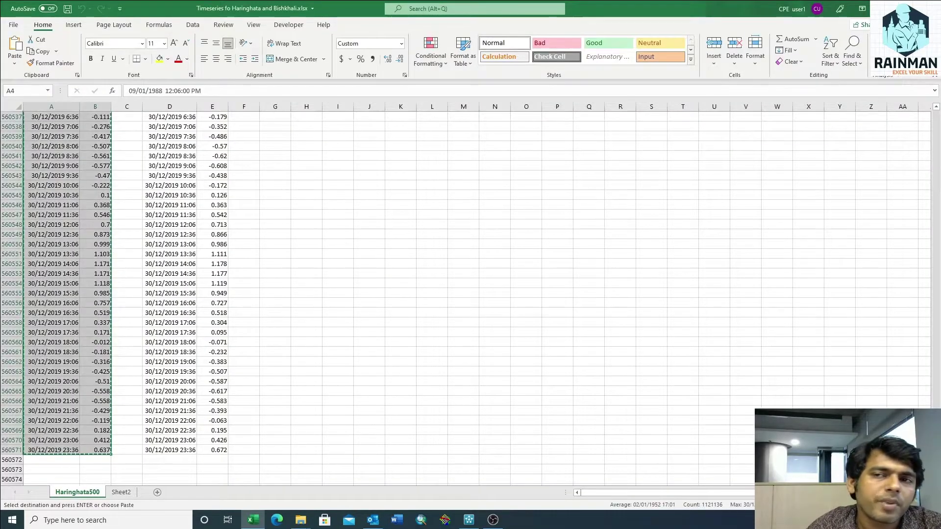
mouse_move(304, 524)
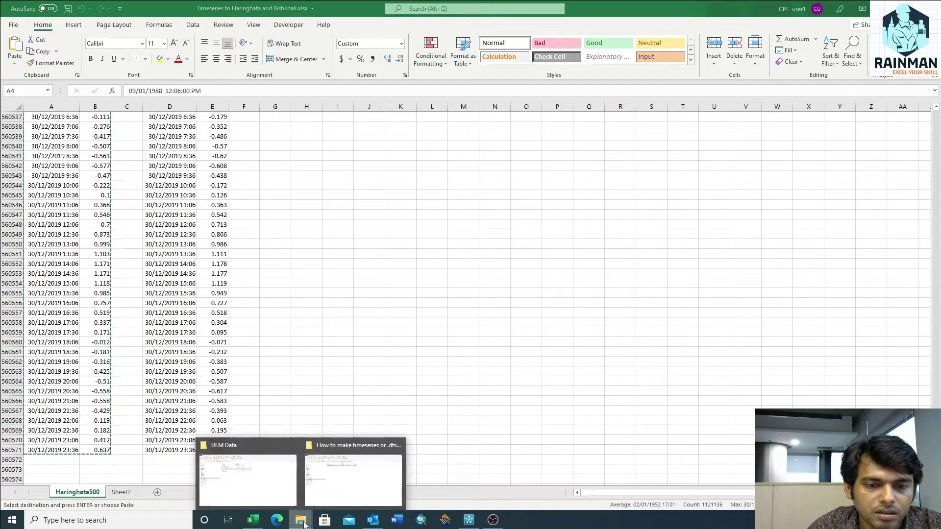
click(365, 485)
click(259, 111)
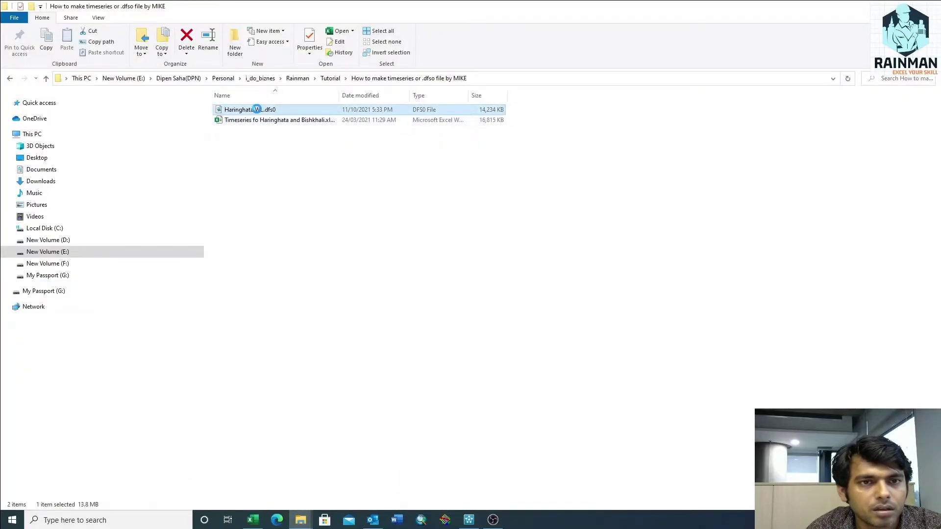
double_click(250, 115)
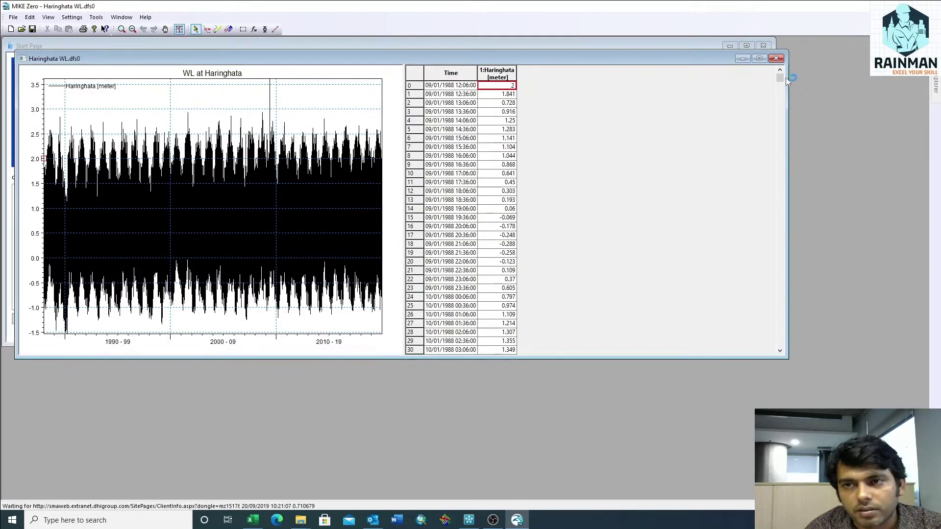
click(759, 58)
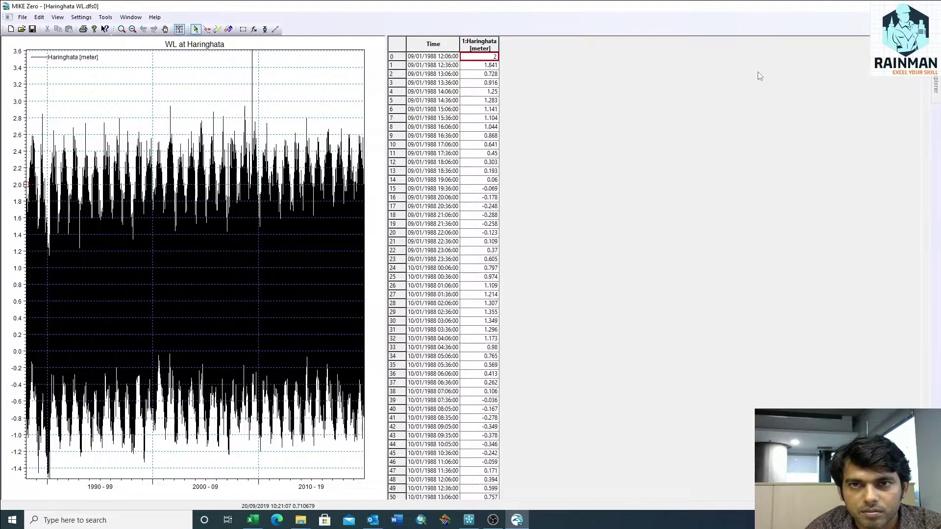
Step: Insert a new item in the file's Properties dialog
right_click(210, 158)
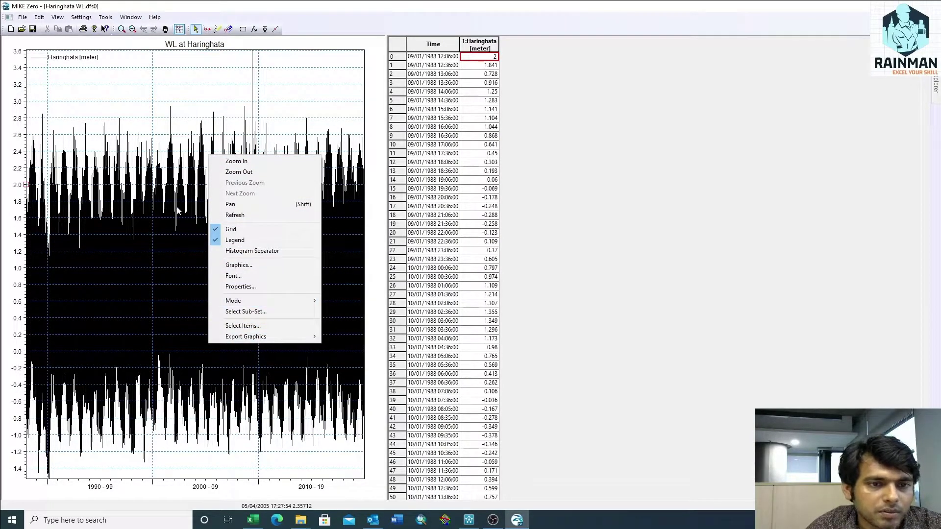
right_click(169, 191)
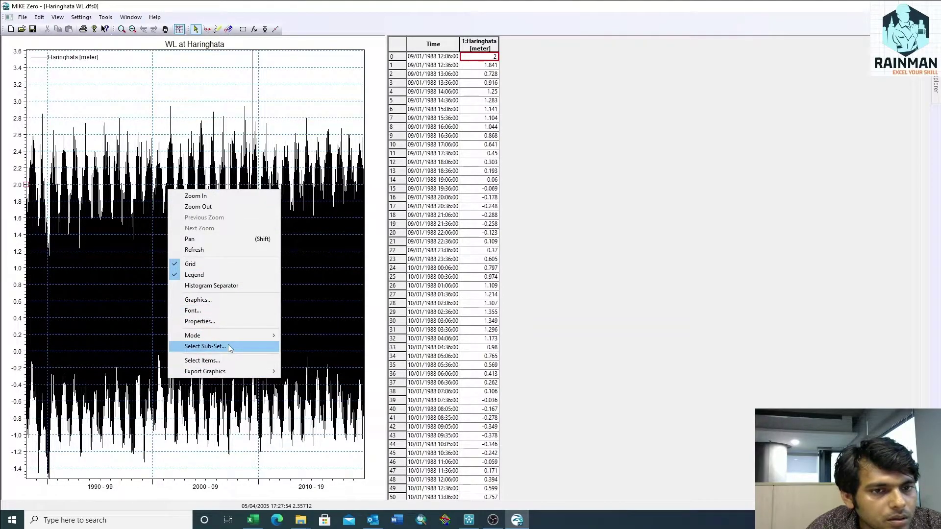
click(199, 321)
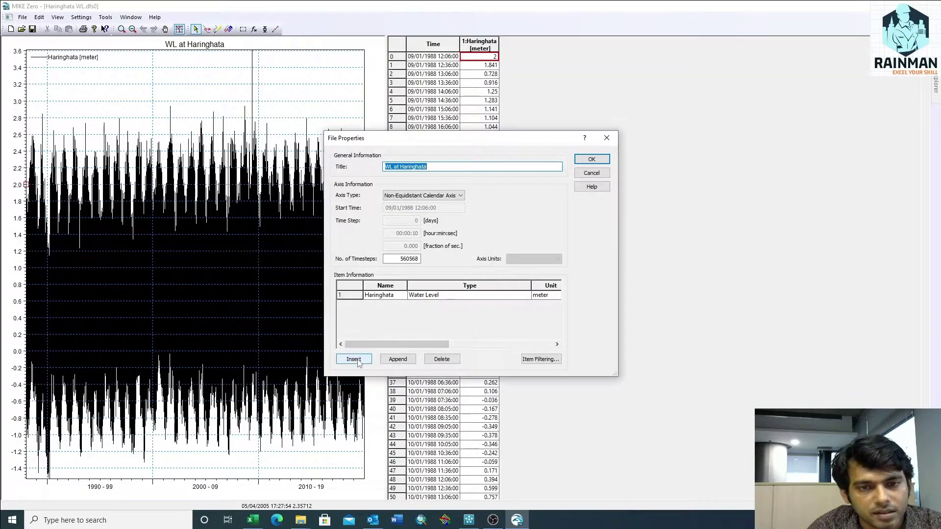
click(354, 359)
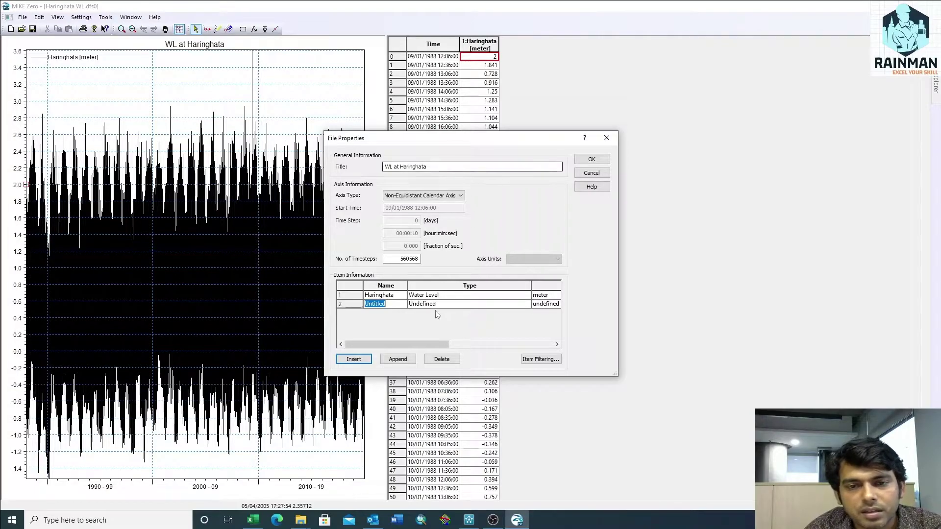
Step: Set the new item's type to Discharge
click(475, 304)
click(526, 304)
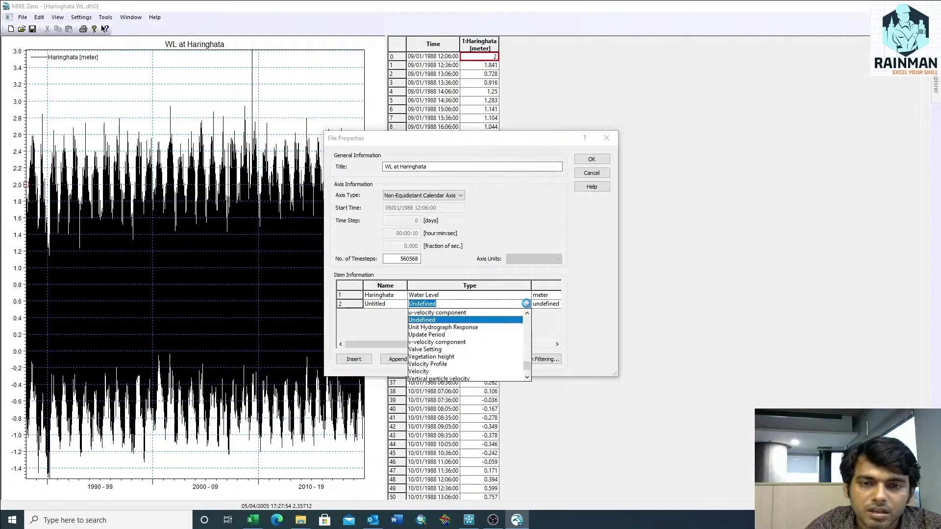
click(527, 304)
click(526, 305)
key(r)
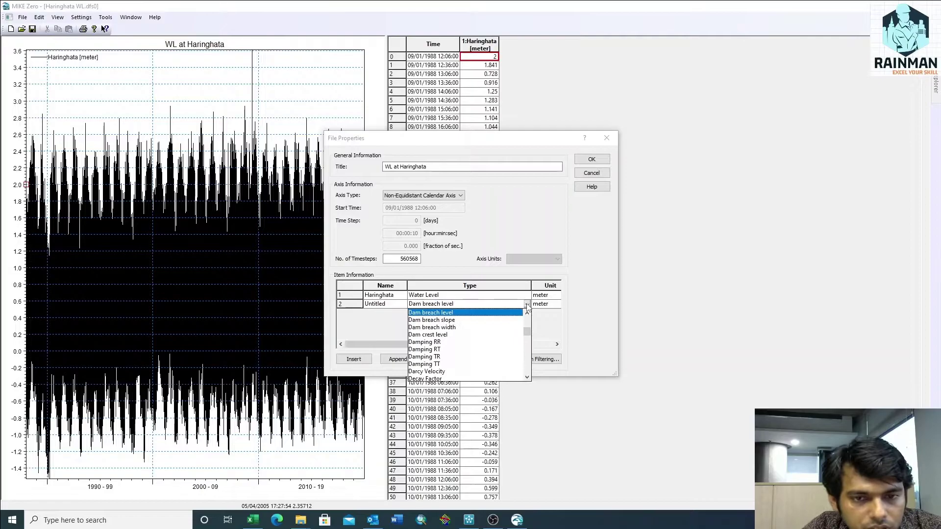
key(s)
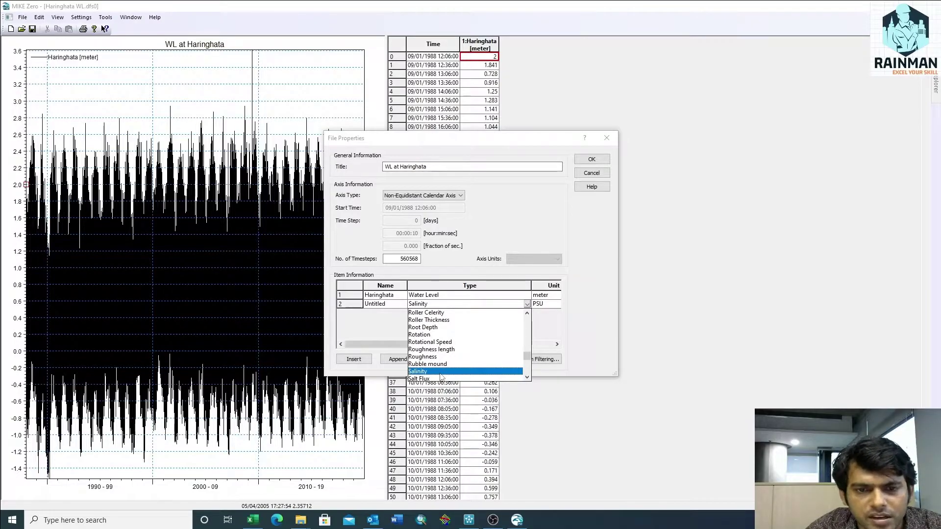
click(439, 304)
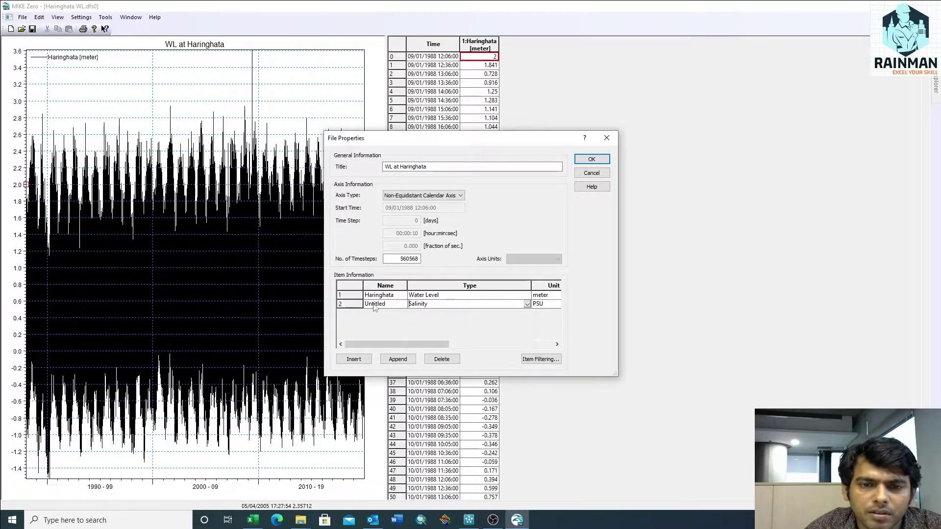
text(D)
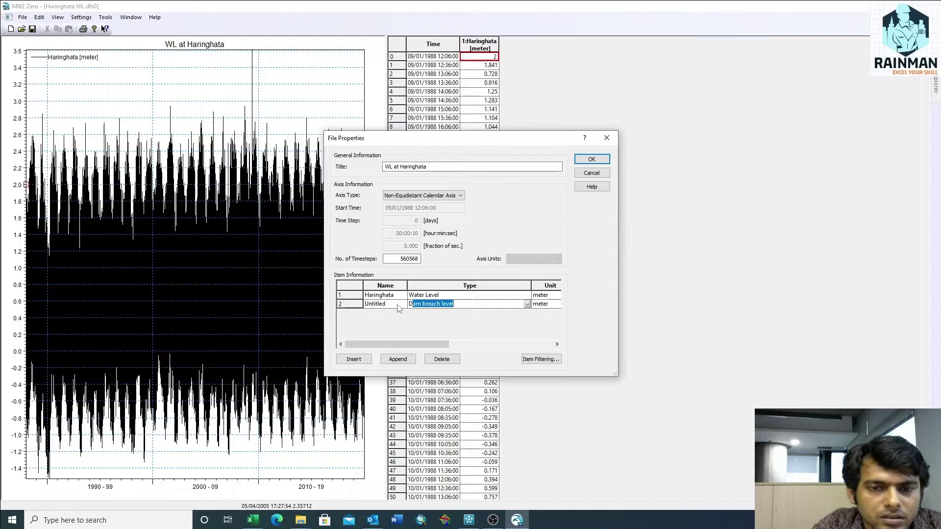
text(is)
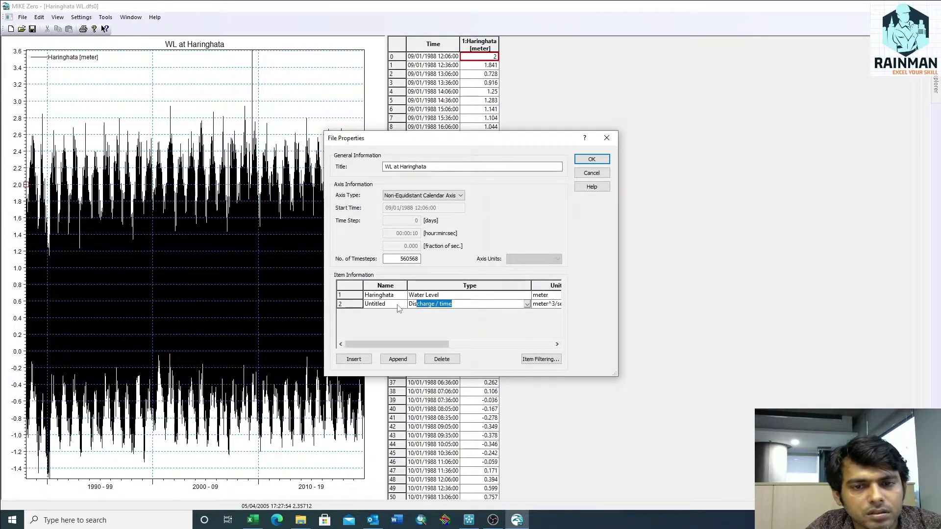
text(charge)
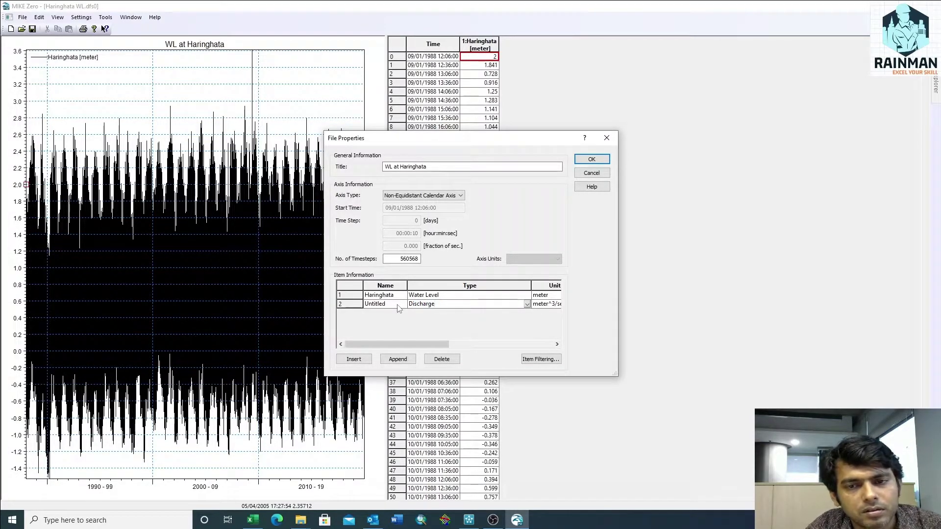
mouse_move(402, 344)
mouse_down()
mouse_move(446, 349)
mouse_move(402, 348)
mouse_up()
Step: Name the new item Q, apply it, and return to Excel
double_click(388, 304)
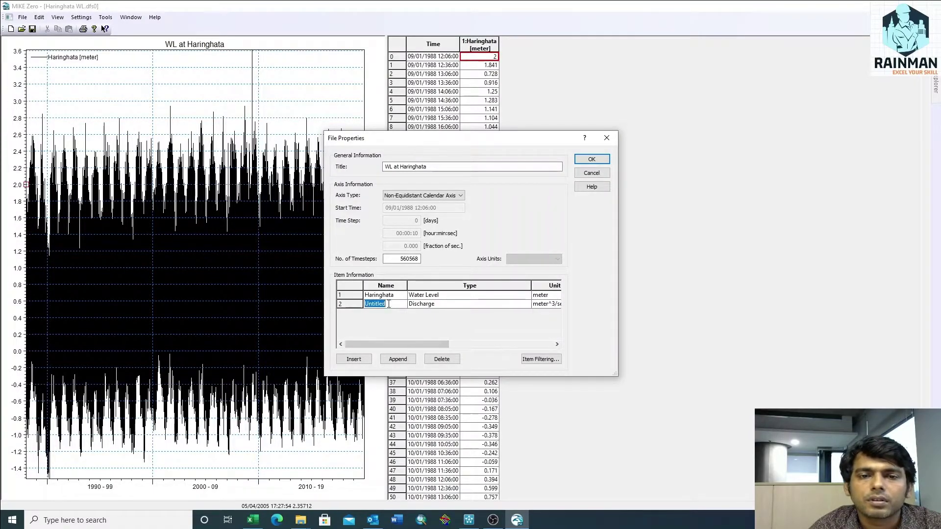
text(Q)
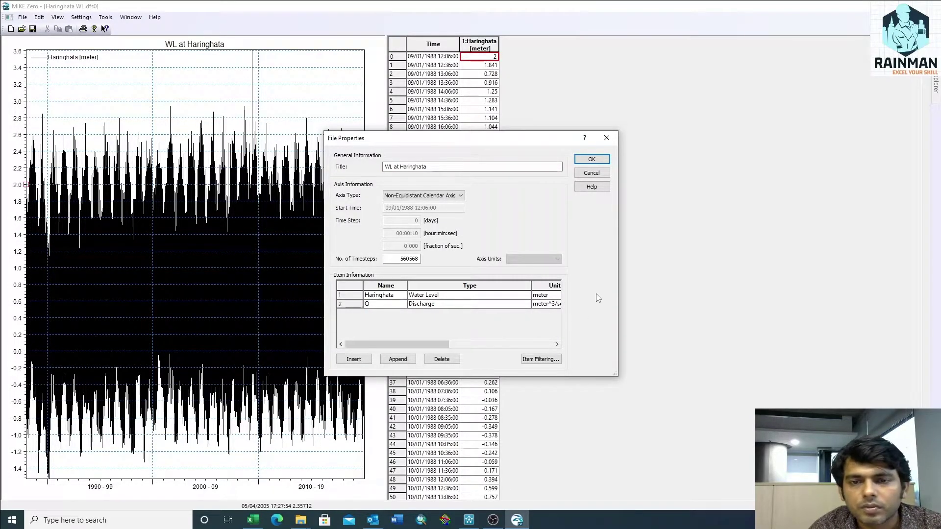
drag(409, 345, 535, 345)
click(592, 159)
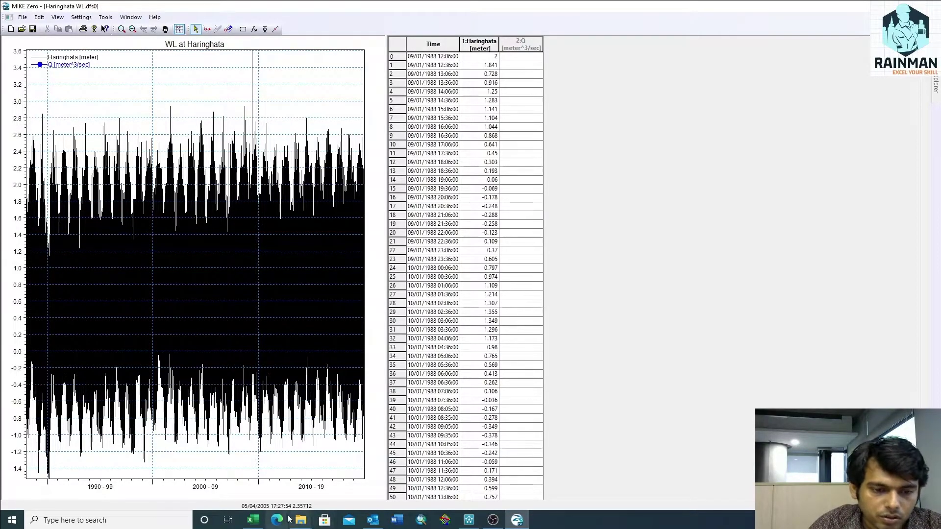
click(252, 520)
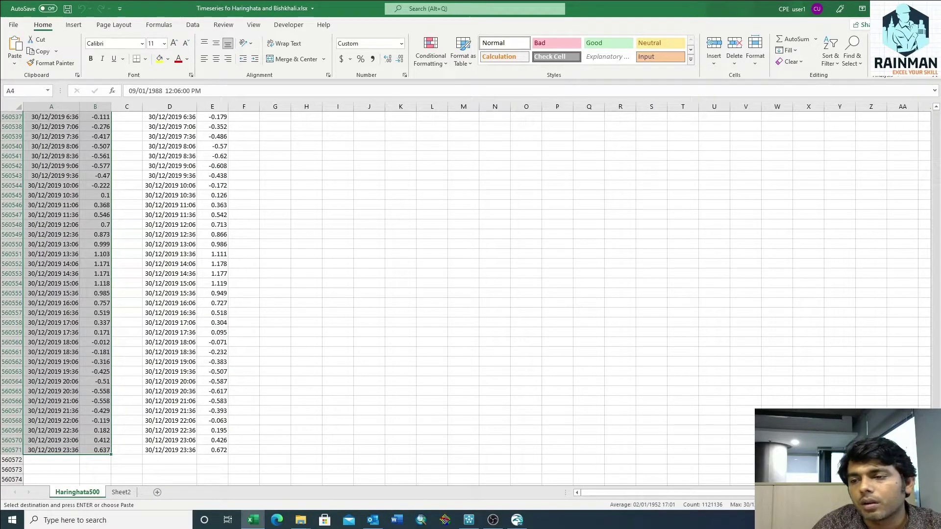
Step: Enter discharge values 5202, 4362 and 25225 in cells F4:F6
key(ctrl+BackSpace)
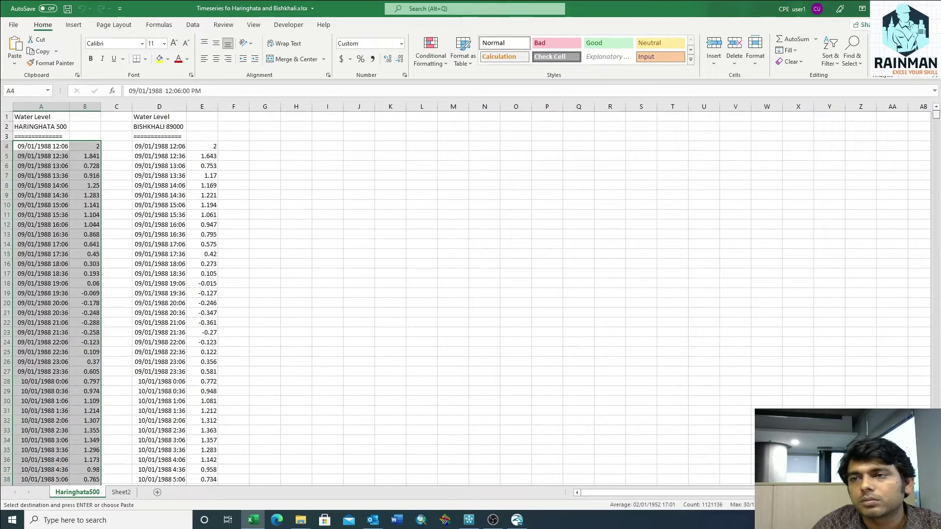
click(233, 150)
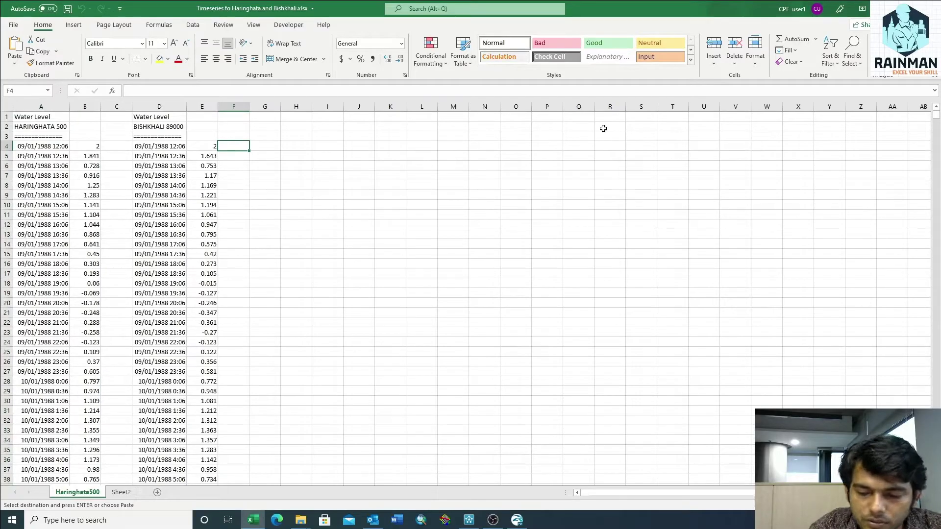
text(5202)
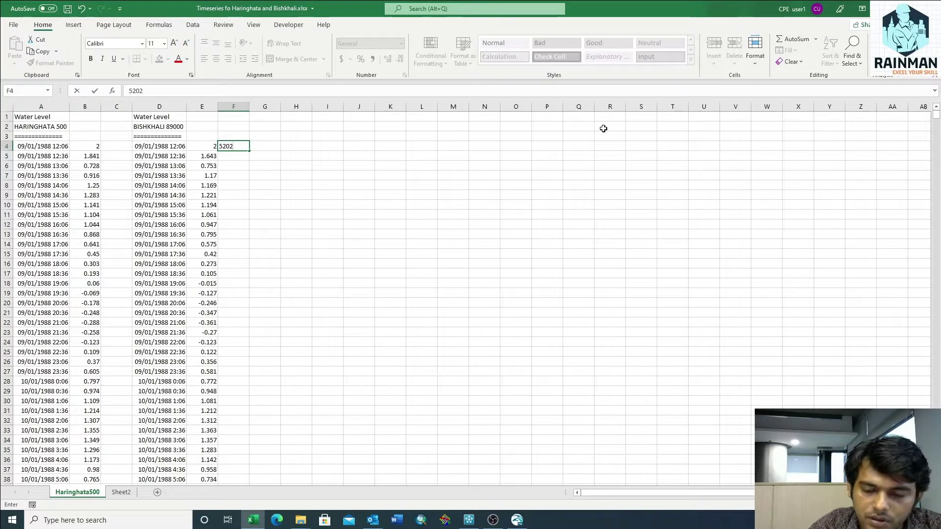
key(Return)
text(4362)
key(Return)
text(2522)
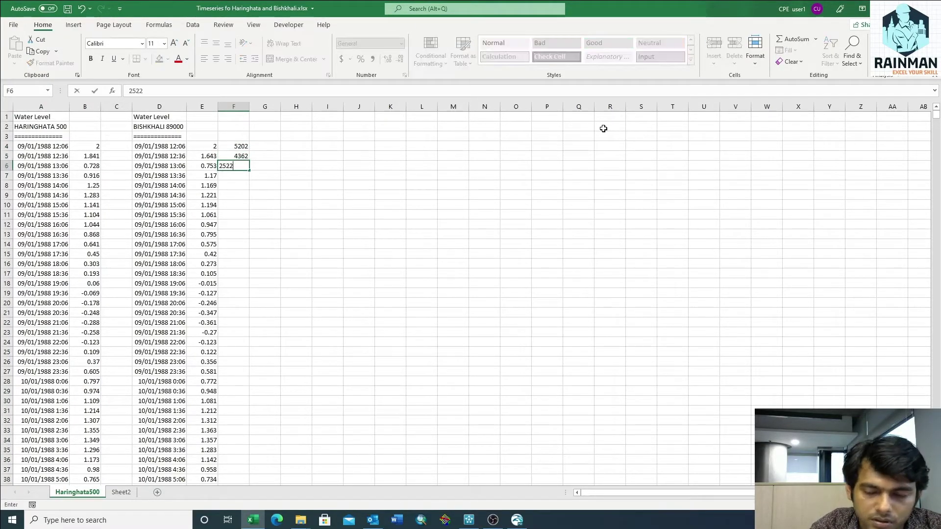
text(5)
click(200, 245)
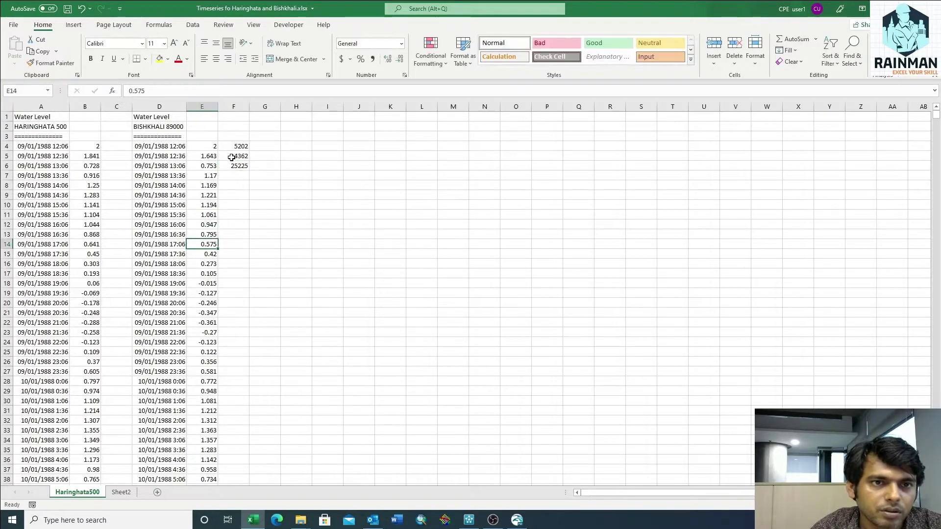
Step: Add 5645 in F7, fill the F4:F7 pattern down column F, and copy it
mouse_move(234, 157)
mouse_down()
mouse_move(241, 166)
mouse_move(245, 148)
mouse_move(244, 167)
mouse_up()
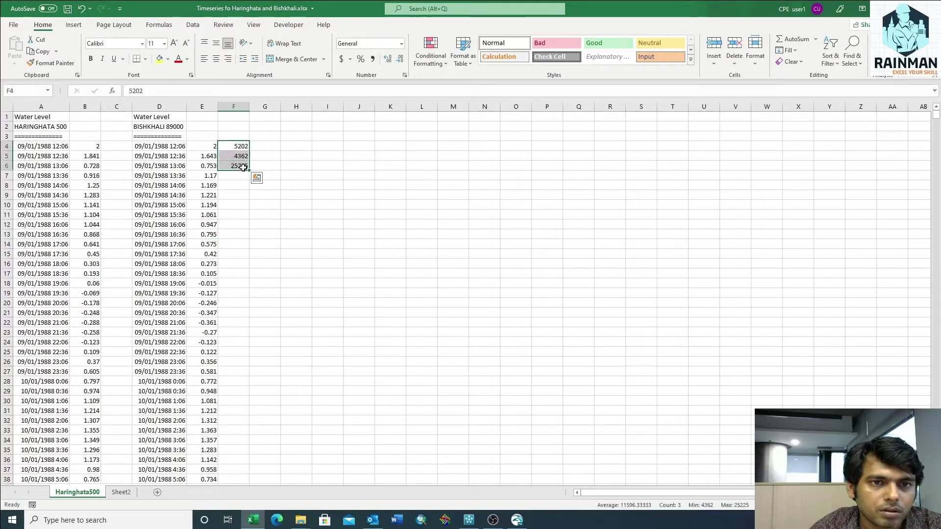
click(240, 177)
text(5645)
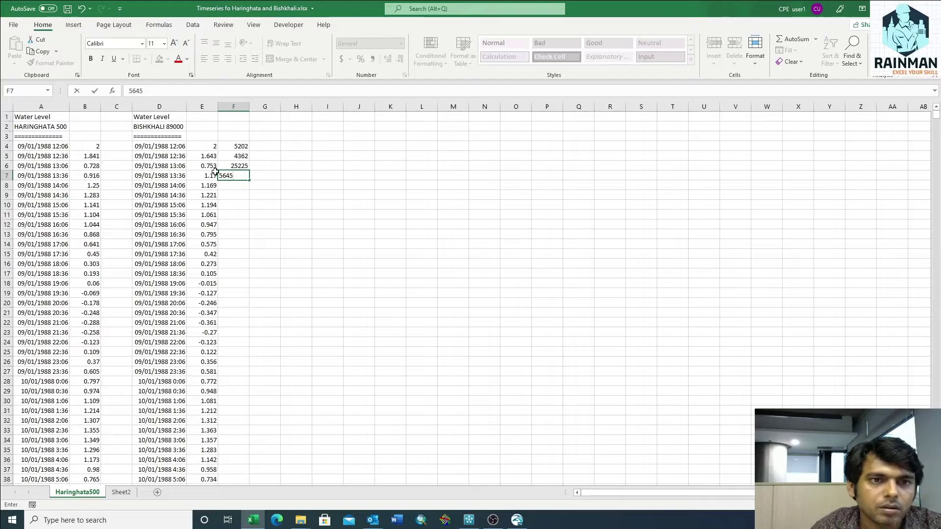
drag(238, 147, 244, 177)
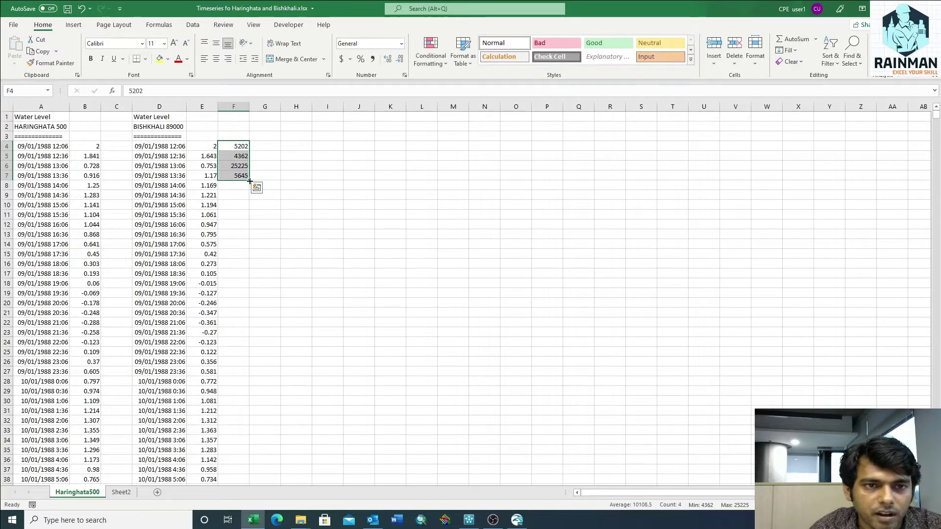
double_click(250, 182)
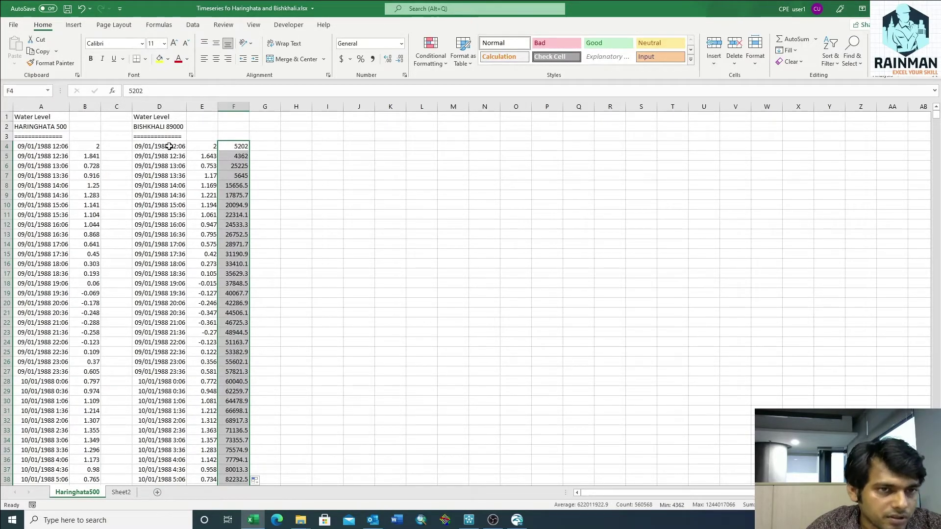
key(ctrl+c)
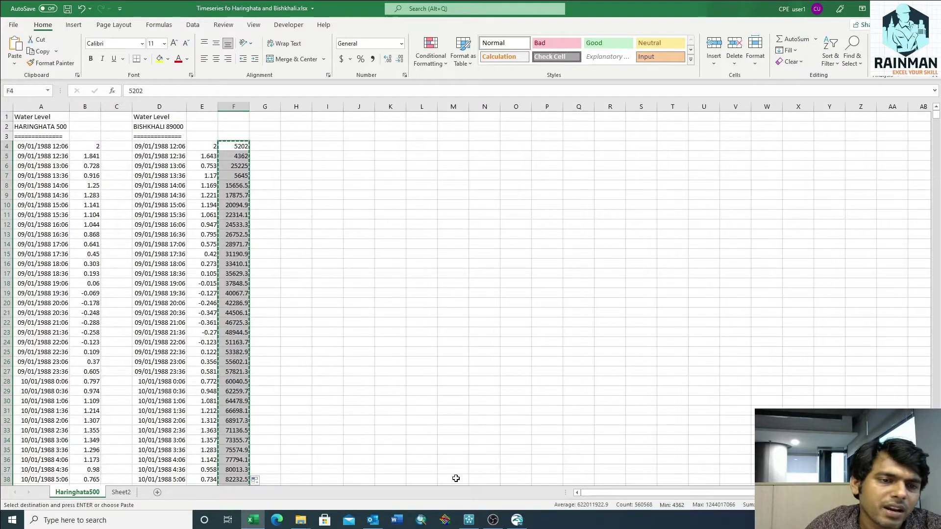
click(517, 520)
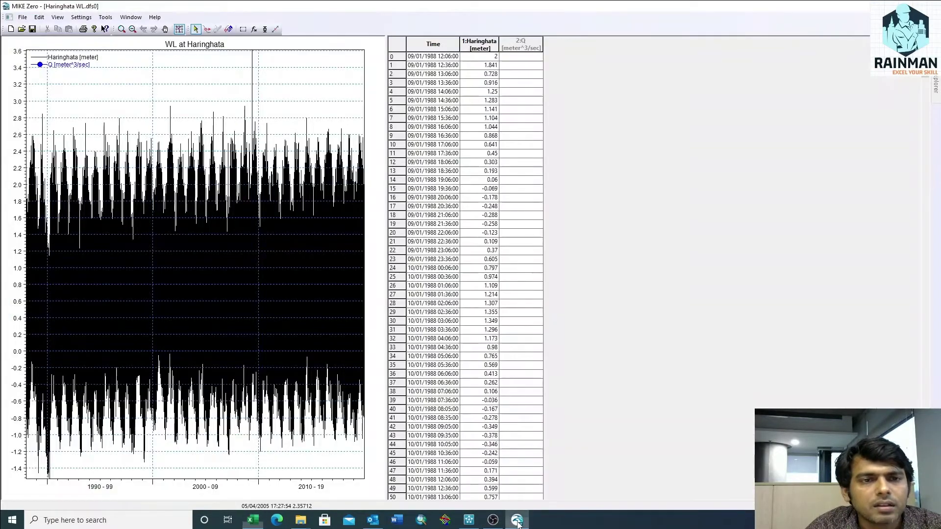
Step: Paste the copied Excel series starting at 5202 into the 2:Q column
click(521, 45)
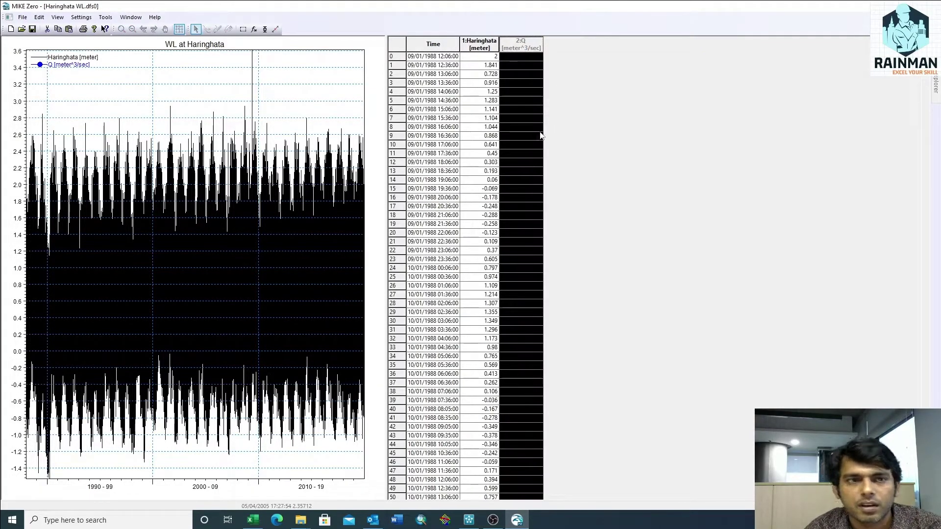
key(ctrl+v)
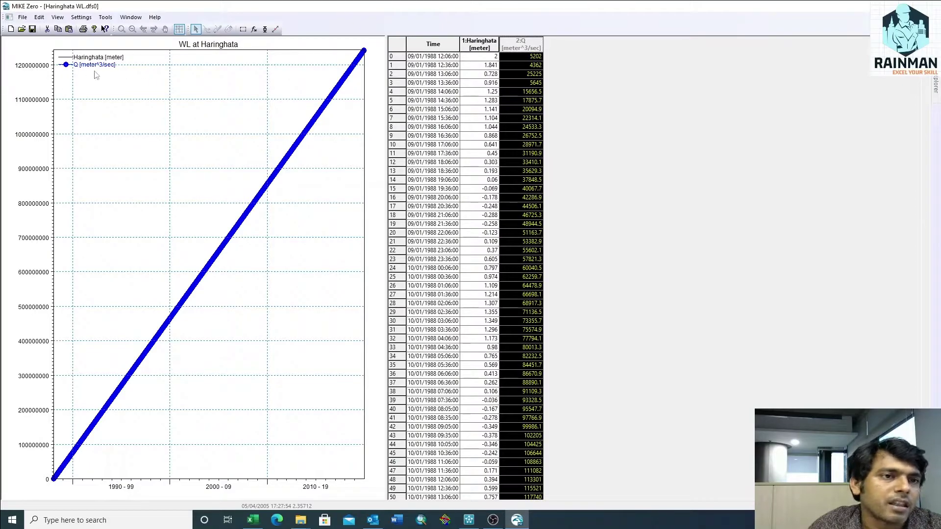
Step: Hide the Q item from the plot via Select Items
right_click(129, 130)
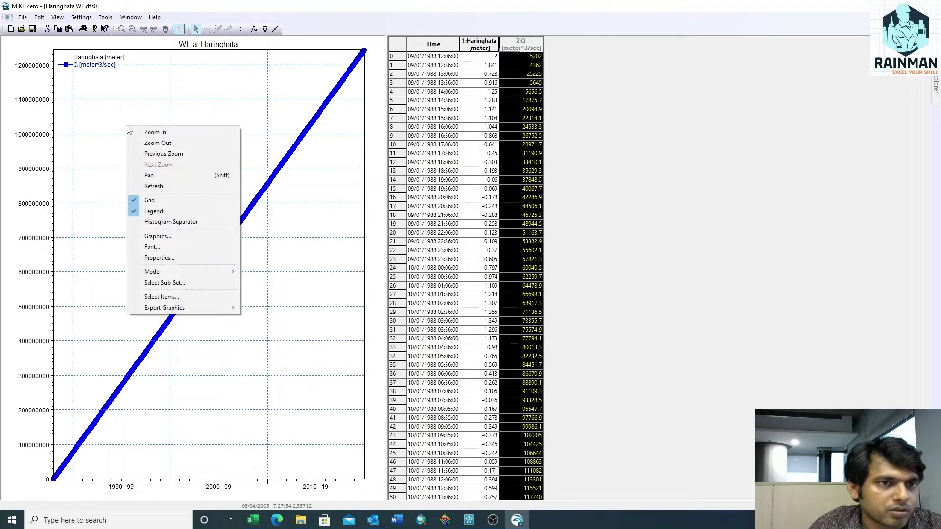
click(168, 296)
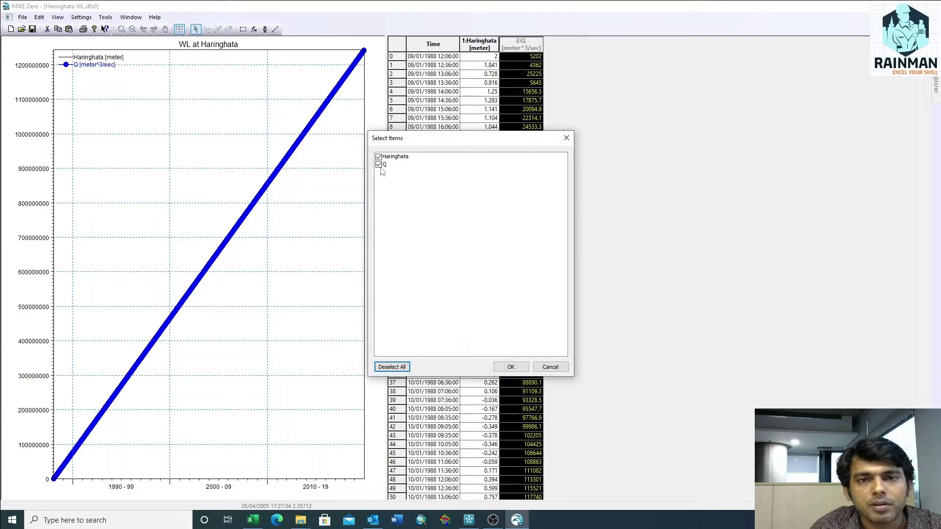
click(379, 165)
click(512, 368)
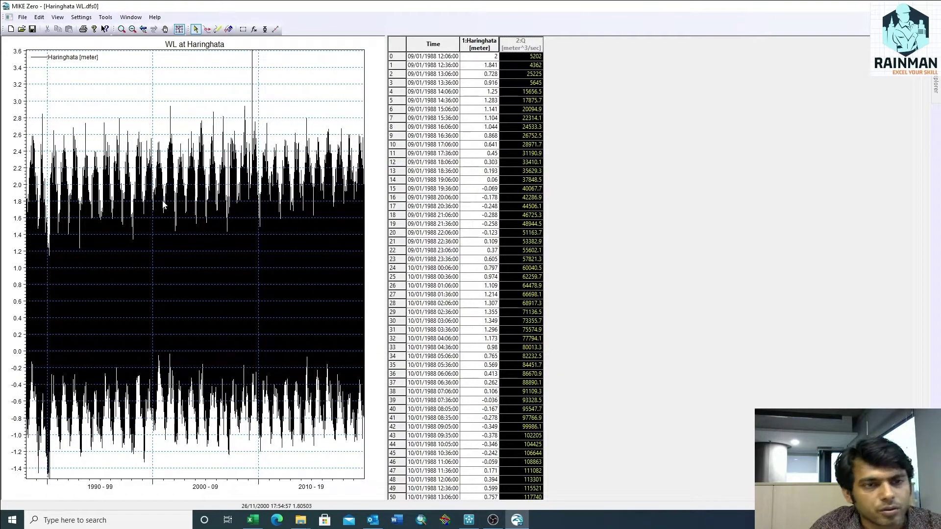
Step: Zoom the plot to 1998–2009, then February–December 2001, then late June 2001
right_click(142, 216)
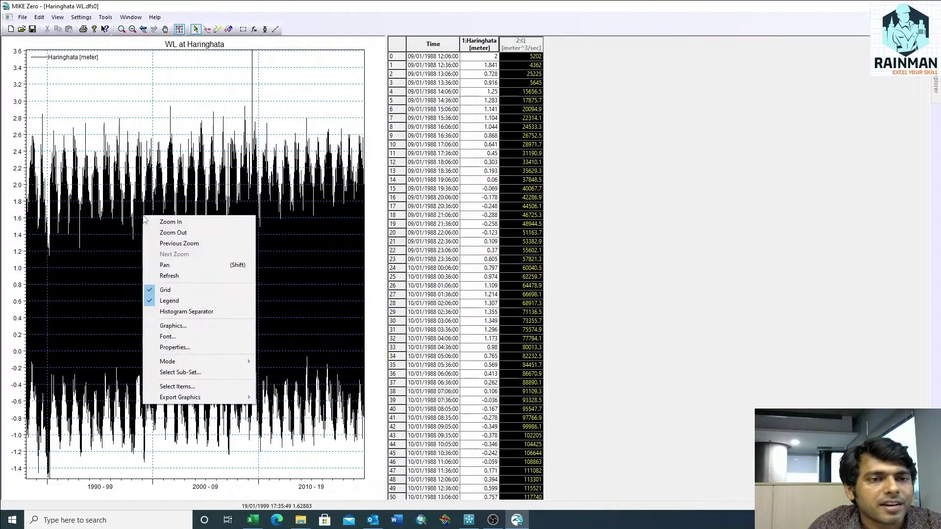
click(147, 219)
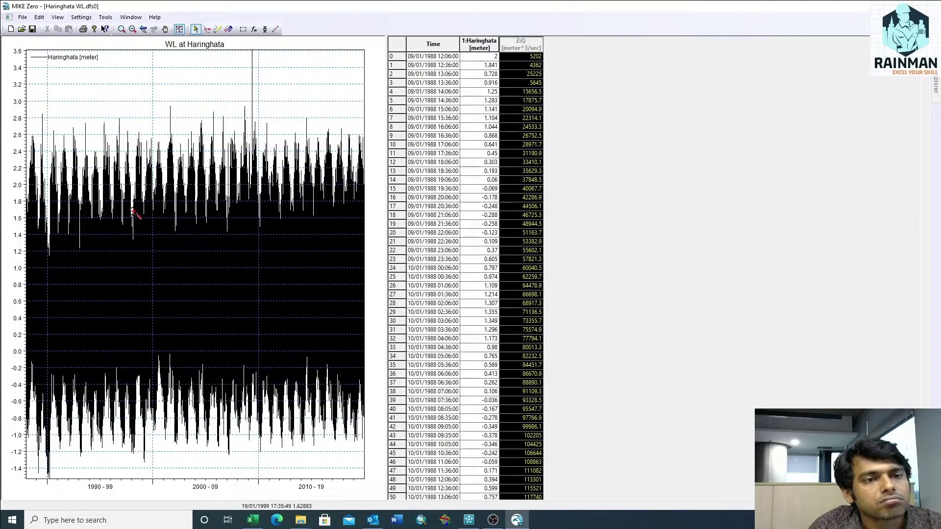
drag(133, 211, 258, 214)
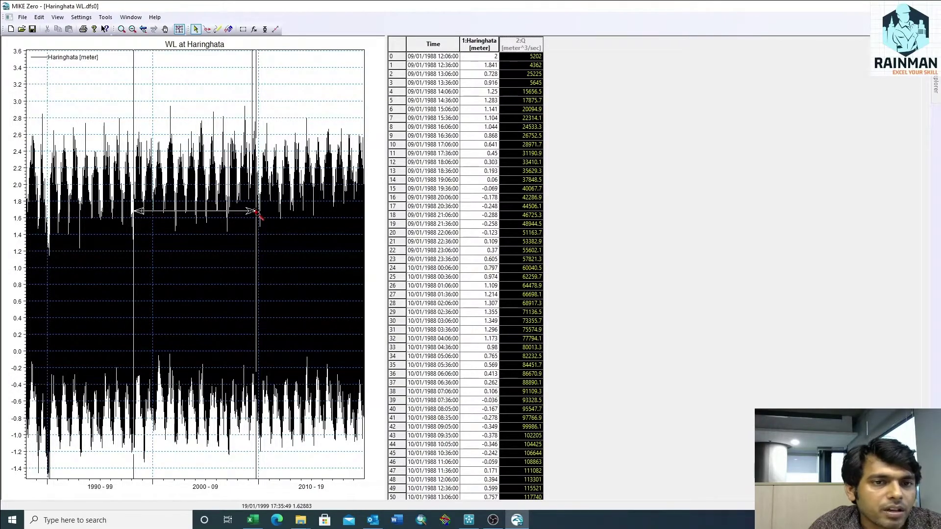
drag(257, 214, 257, 214)
right_click(76, 191)
click(105, 198)
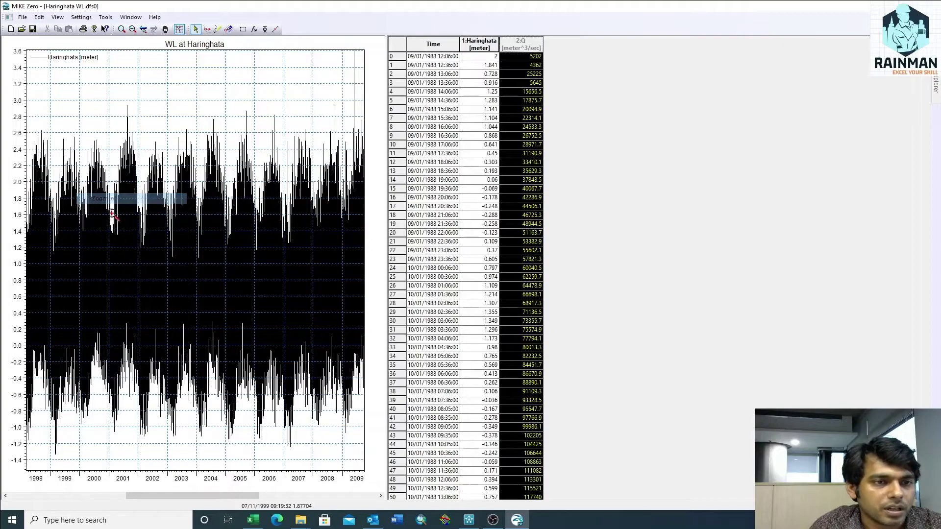
drag(125, 215, 188, 210)
right_click(163, 207)
click(177, 213)
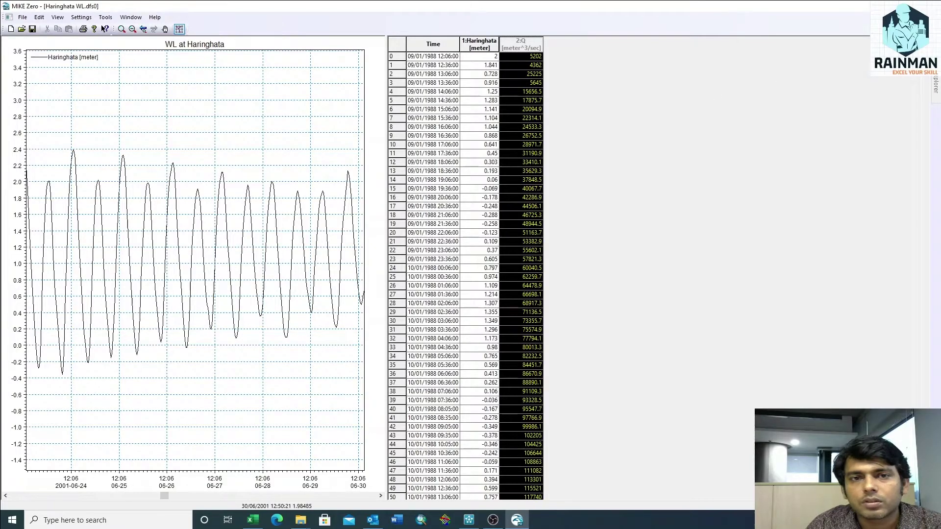
Step: Drag the 27 June 2001 water-level peak from 2.118 up to about 2.31
click(173, 164)
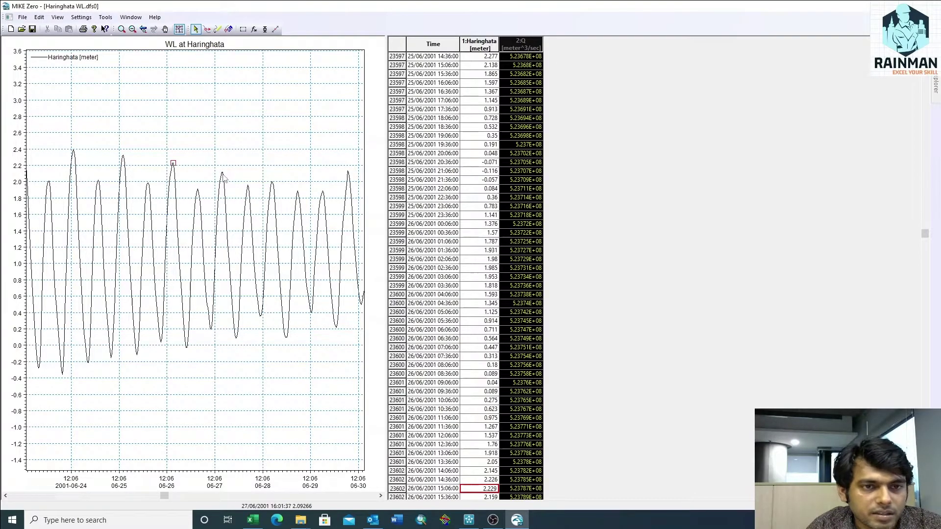
click(222, 175)
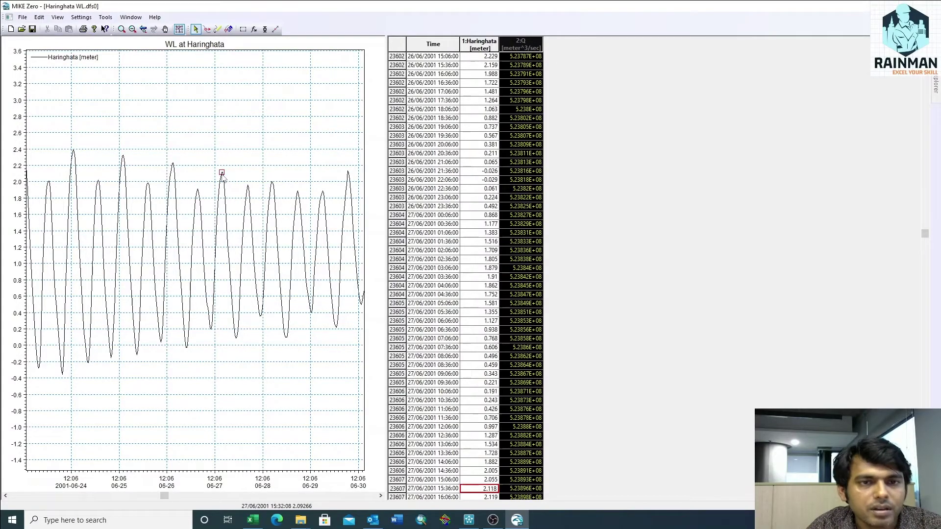
click(207, 32)
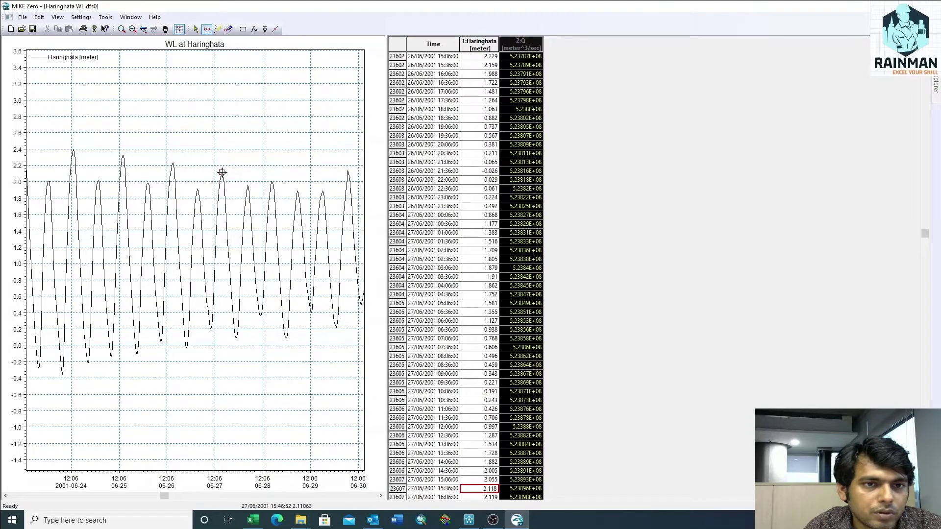
drag(222, 173, 222, 157)
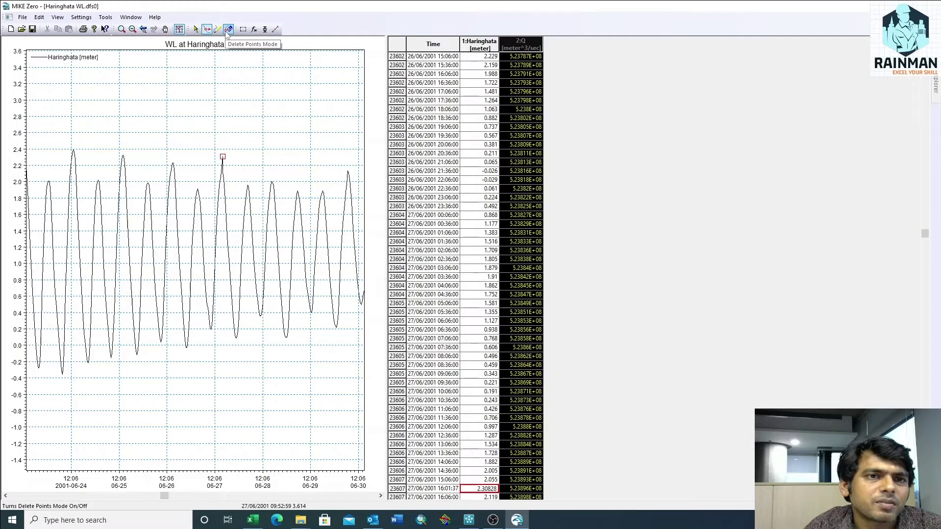
Step: Open the Calculations dialog and confirm its Sub-Series range spans 1988 to 2019
click(253, 30)
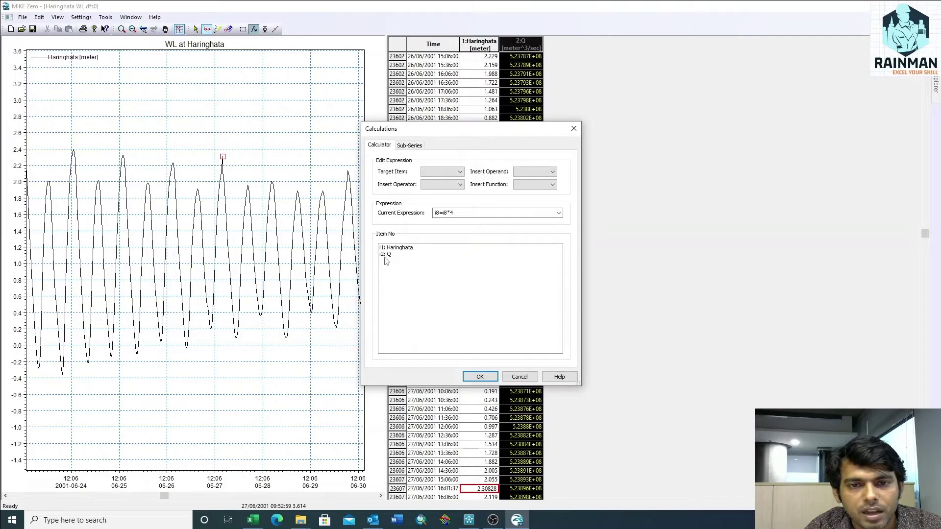
click(410, 146)
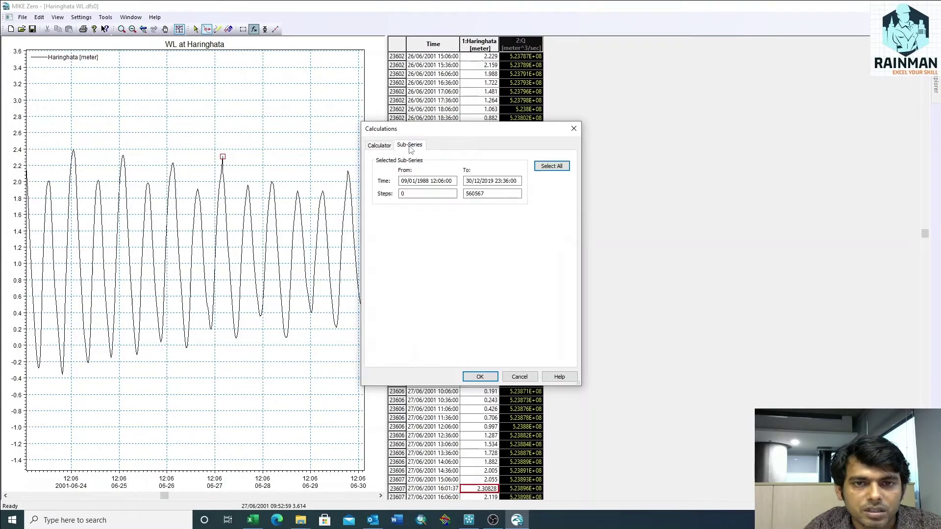
click(388, 147)
click(409, 146)
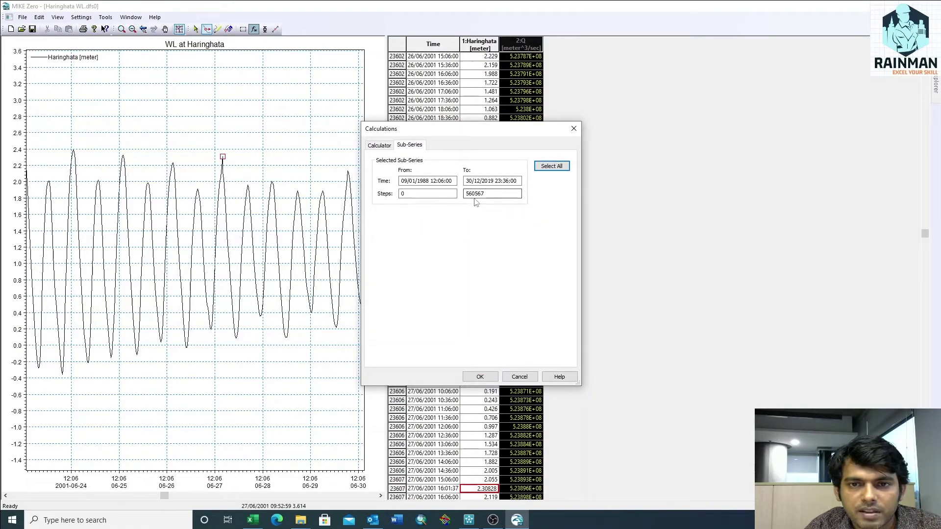
click(382, 148)
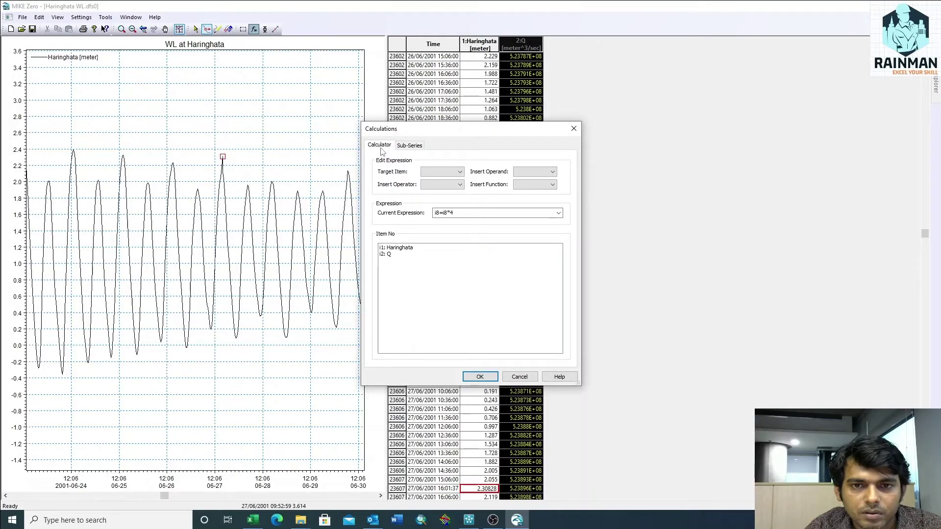
click(441, 213)
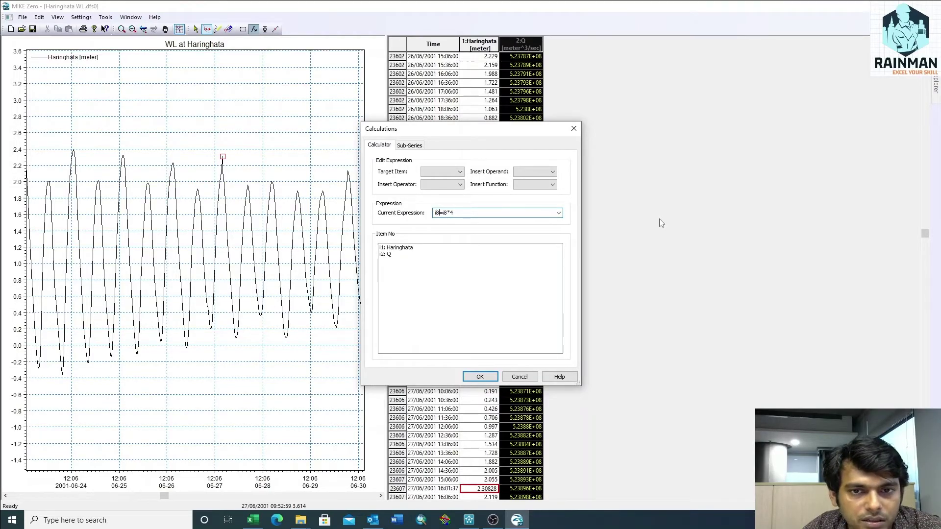
Step: Set the expression to i1=i1+0.46 and apply it across the full record
key(Delete)
text(1)
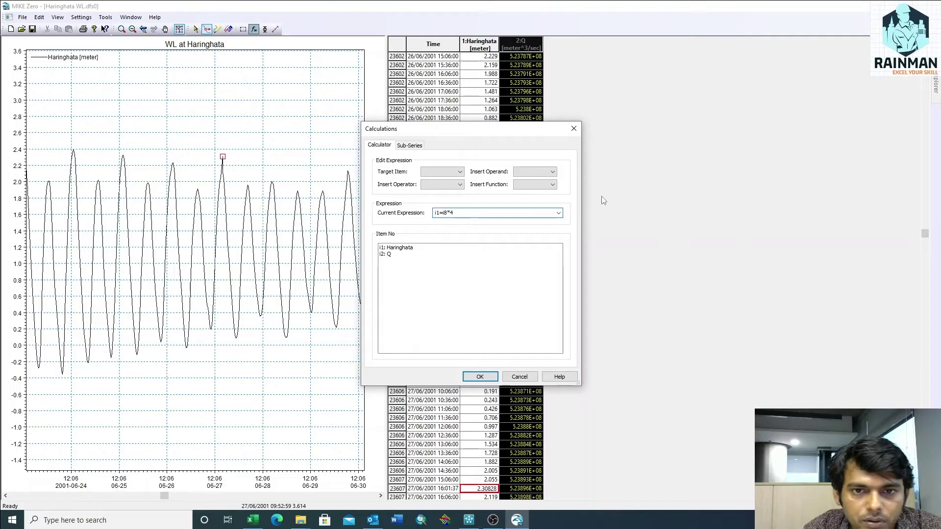
click(446, 213)
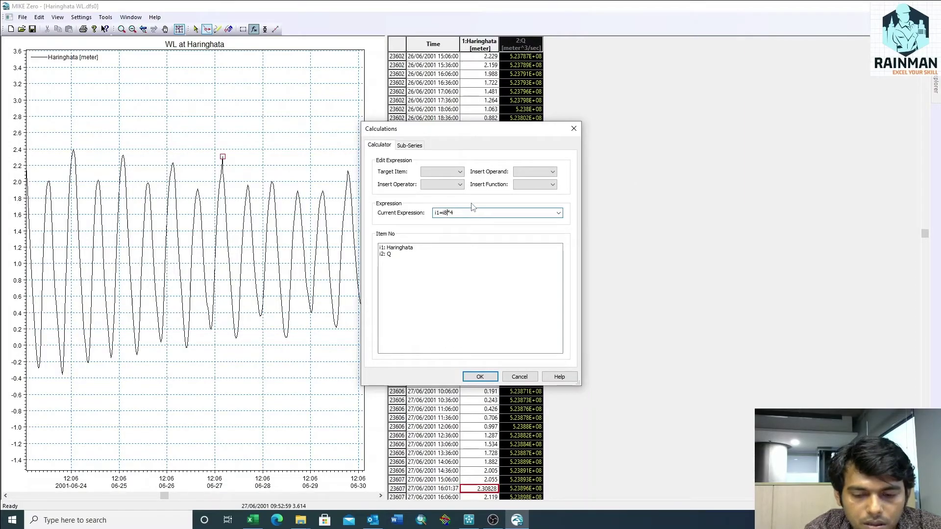
key(BackSpace)
text(1)
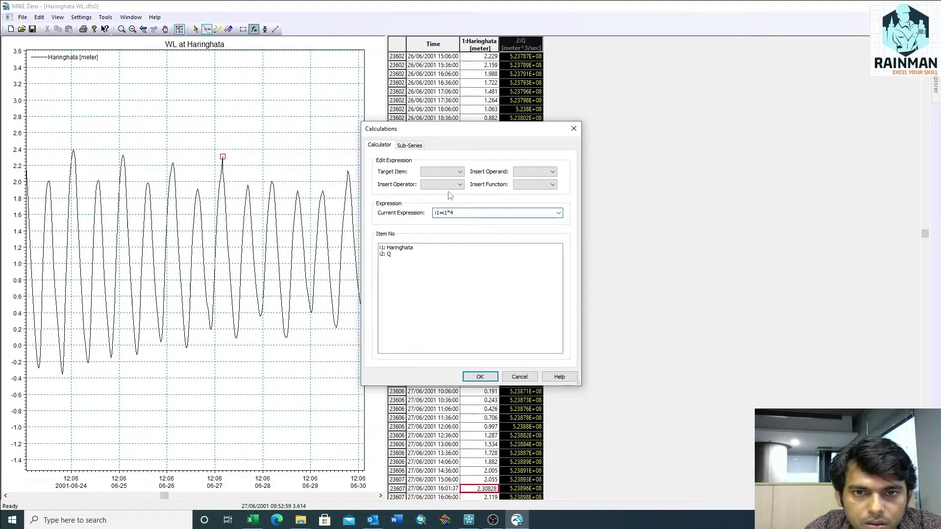
key(Delete)
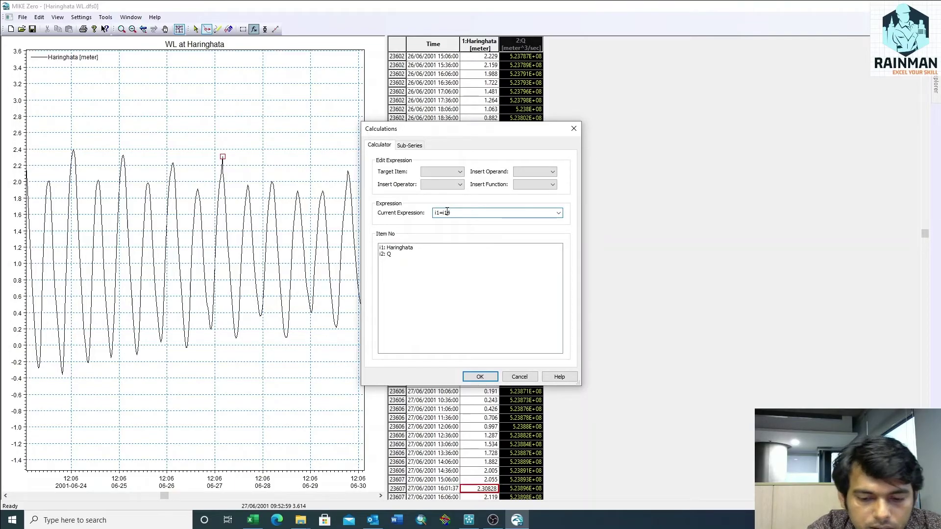
text(+0.46)
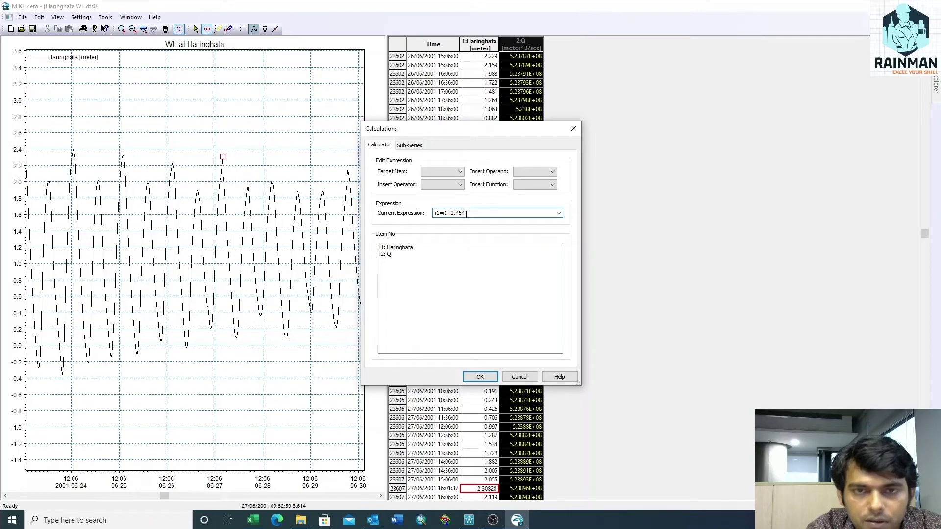
click(414, 146)
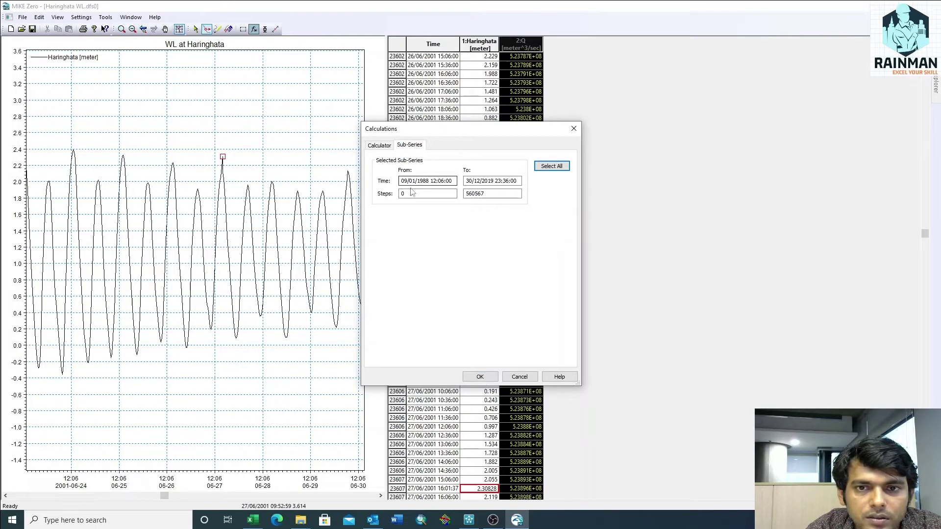
click(380, 146)
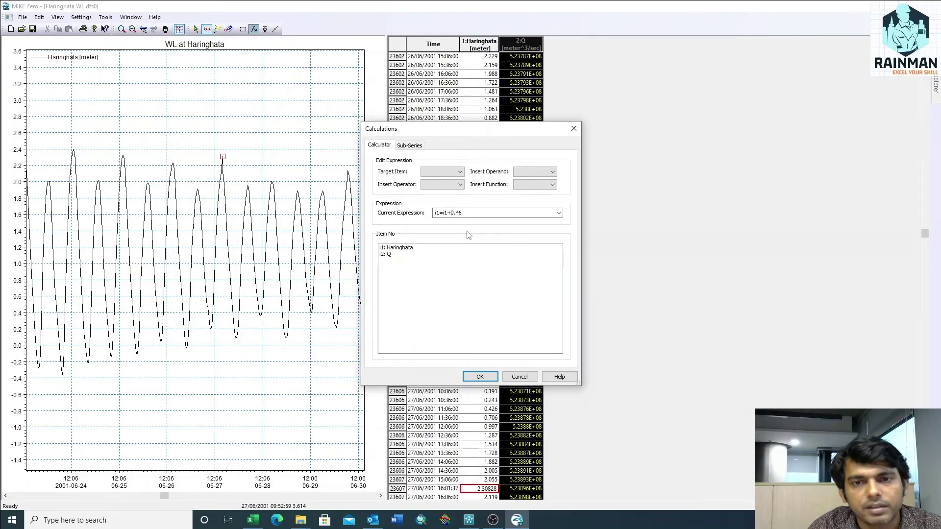
click(481, 377)
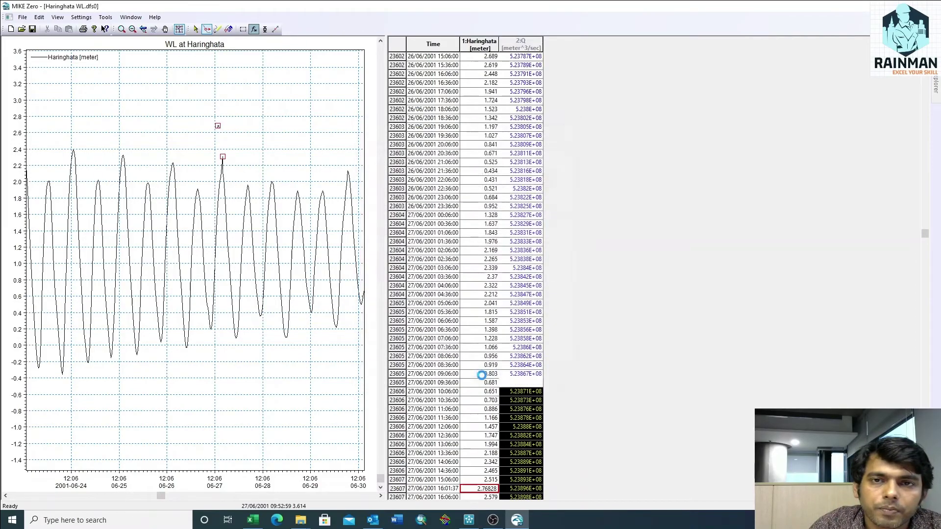